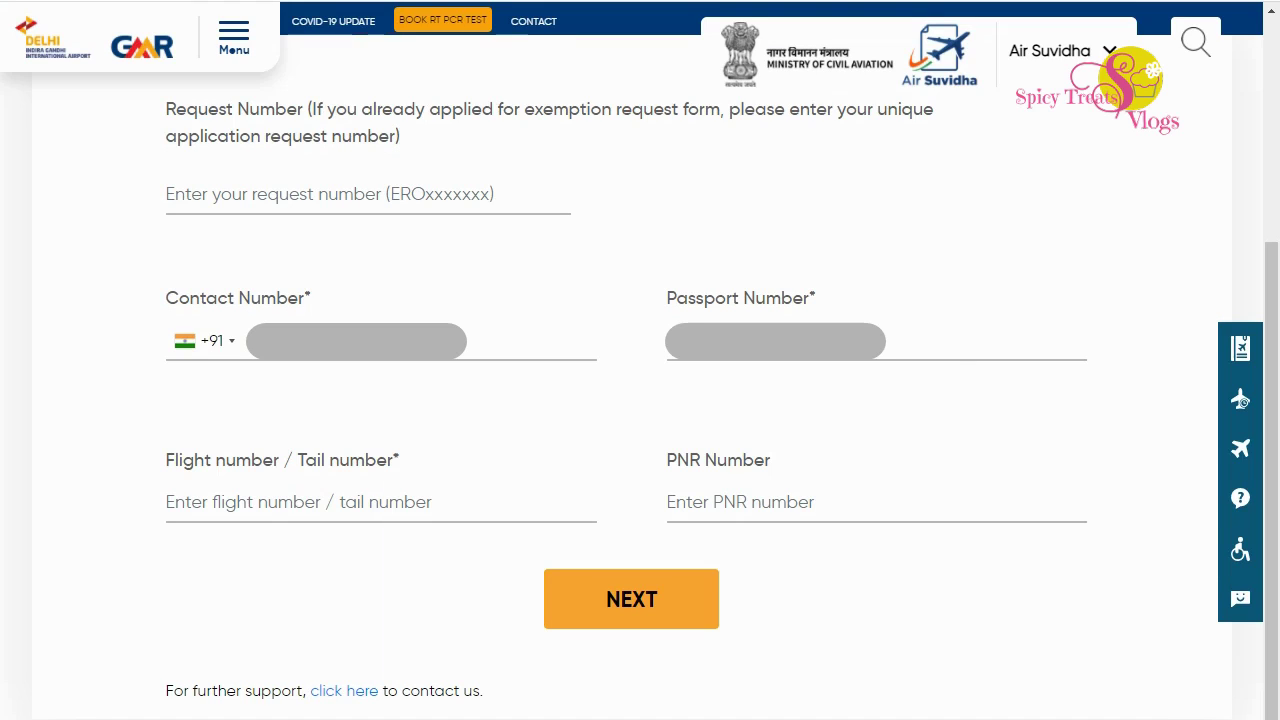
# Enter flight number AI0401 and continue to the passenger details page.
pyautogui.click(876, 340)
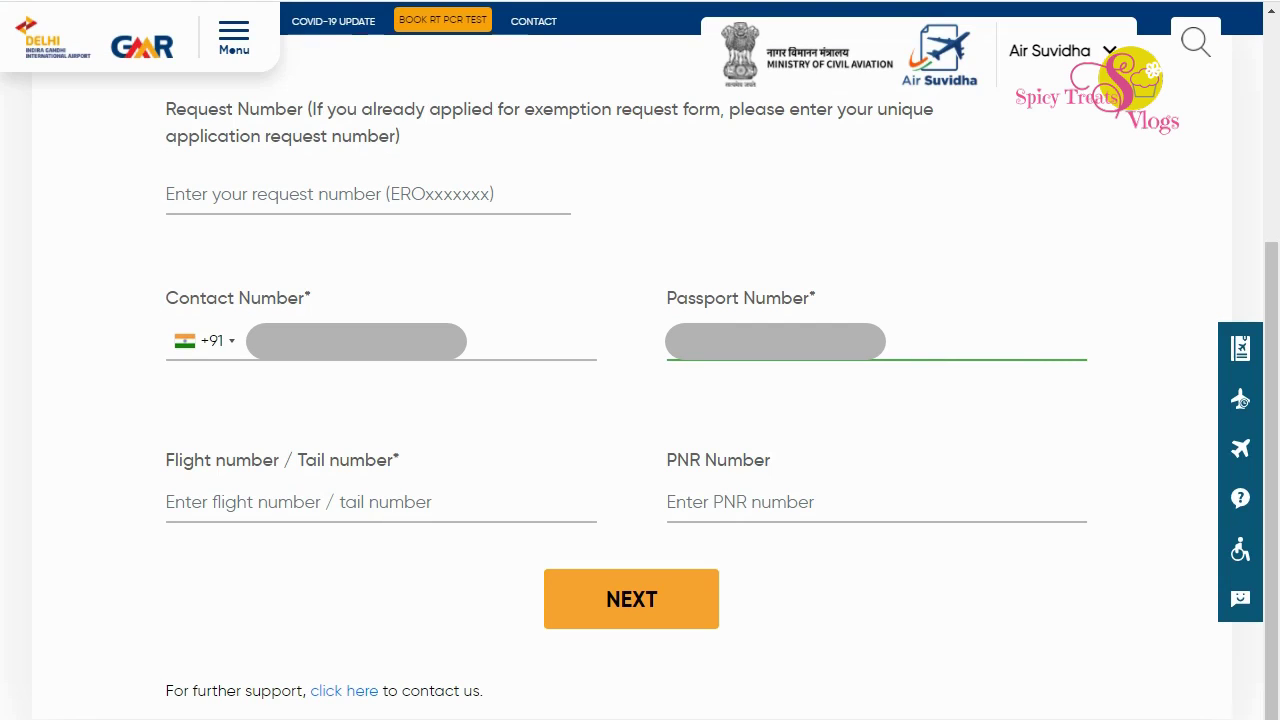
pyautogui.click(170, 502)
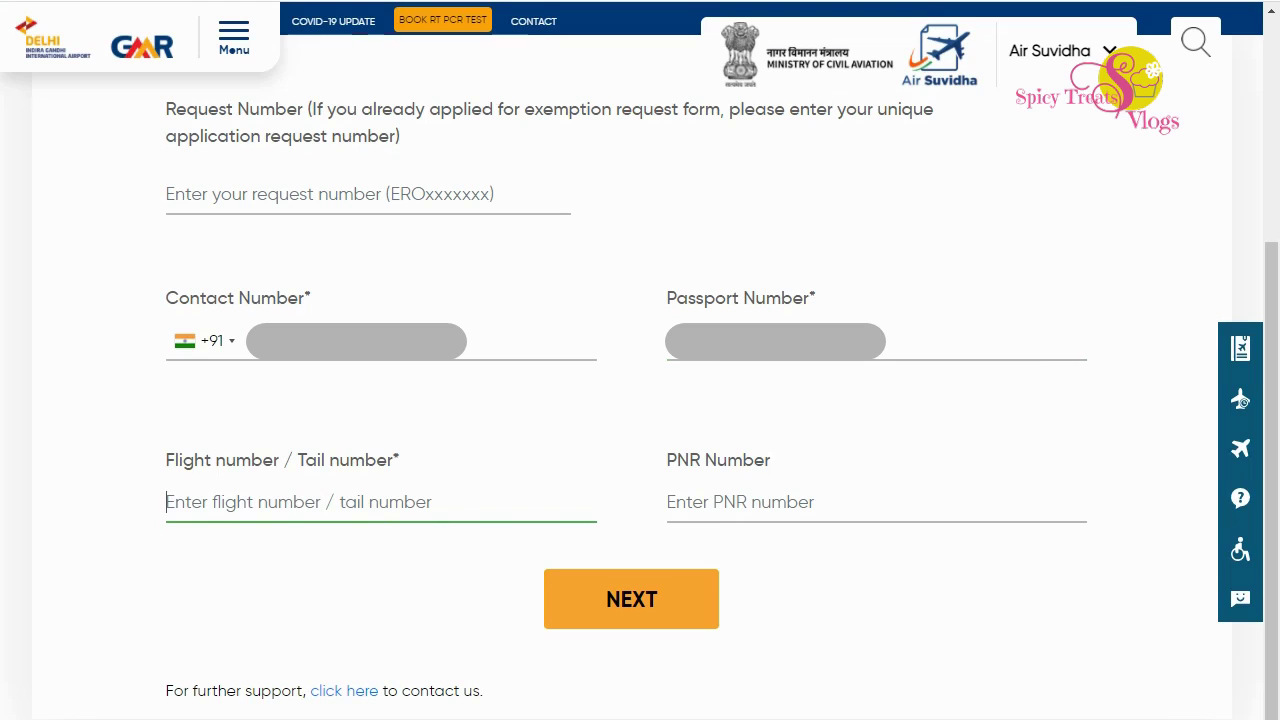
pyautogui.write('AI0401')
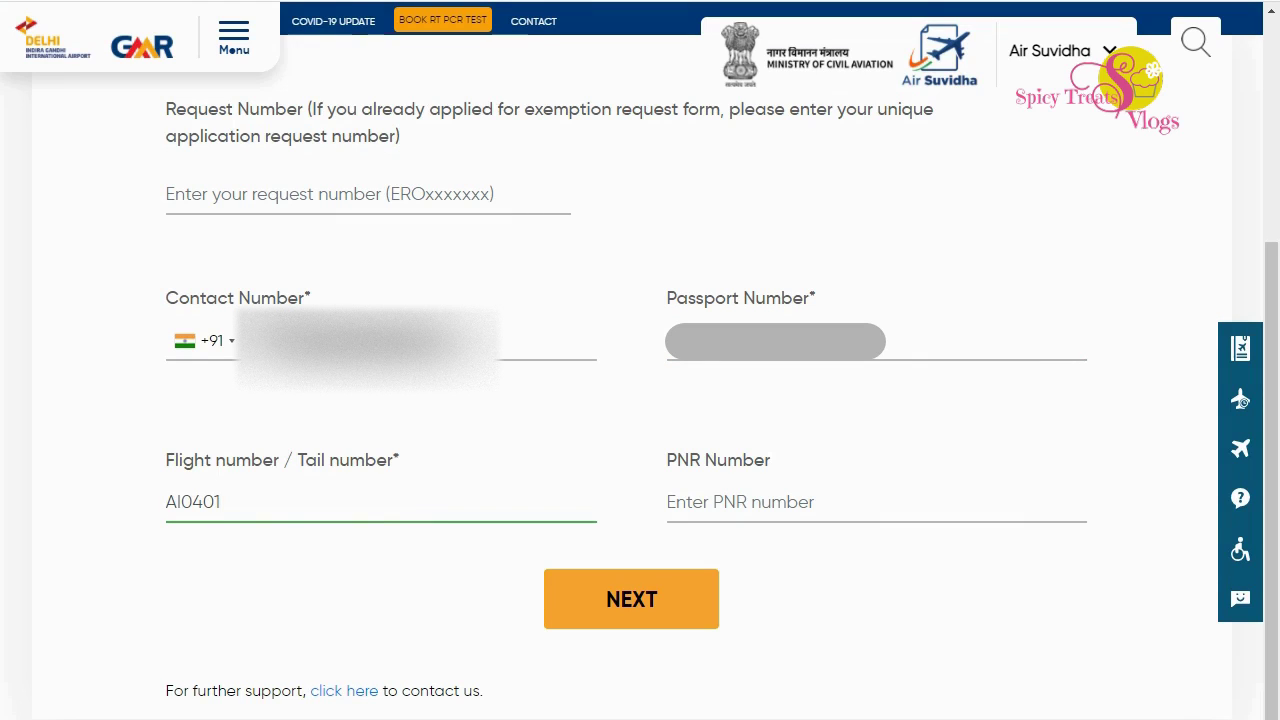
pyautogui.press('Return')
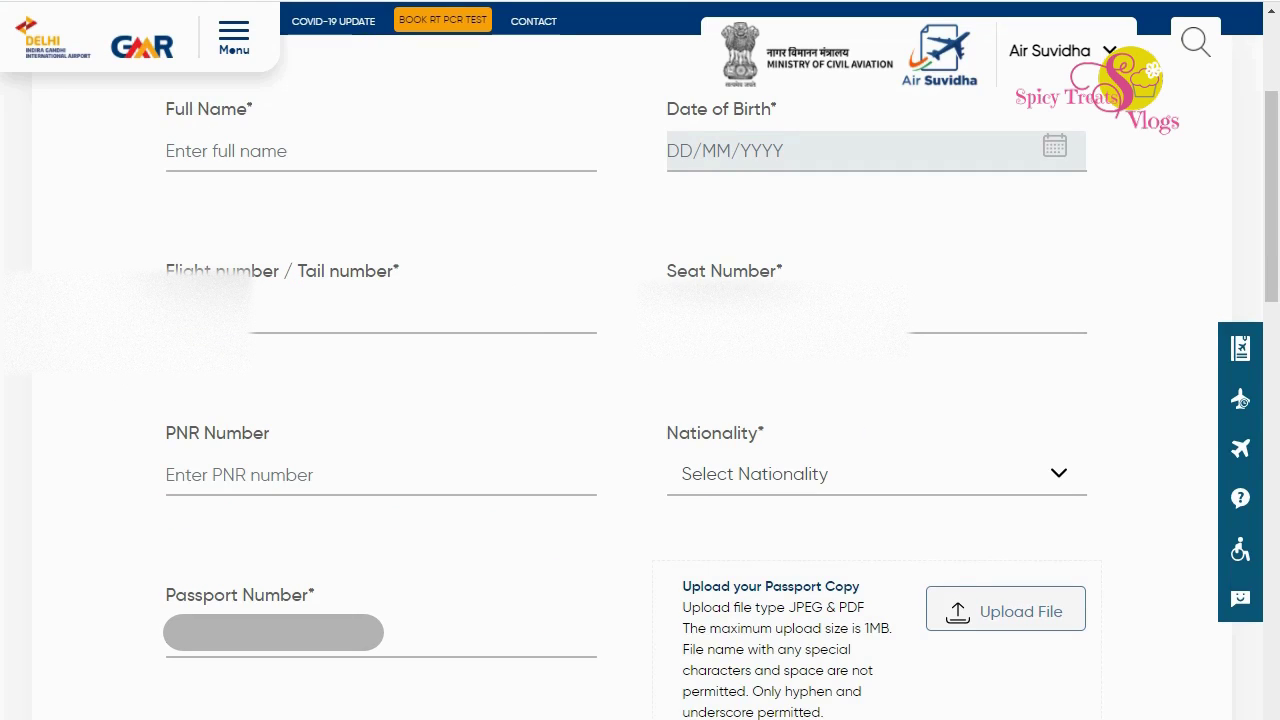
# Enter the passenger's full name and pick 10 May 1980 as the date of birth.
pyautogui.click(381, 151)
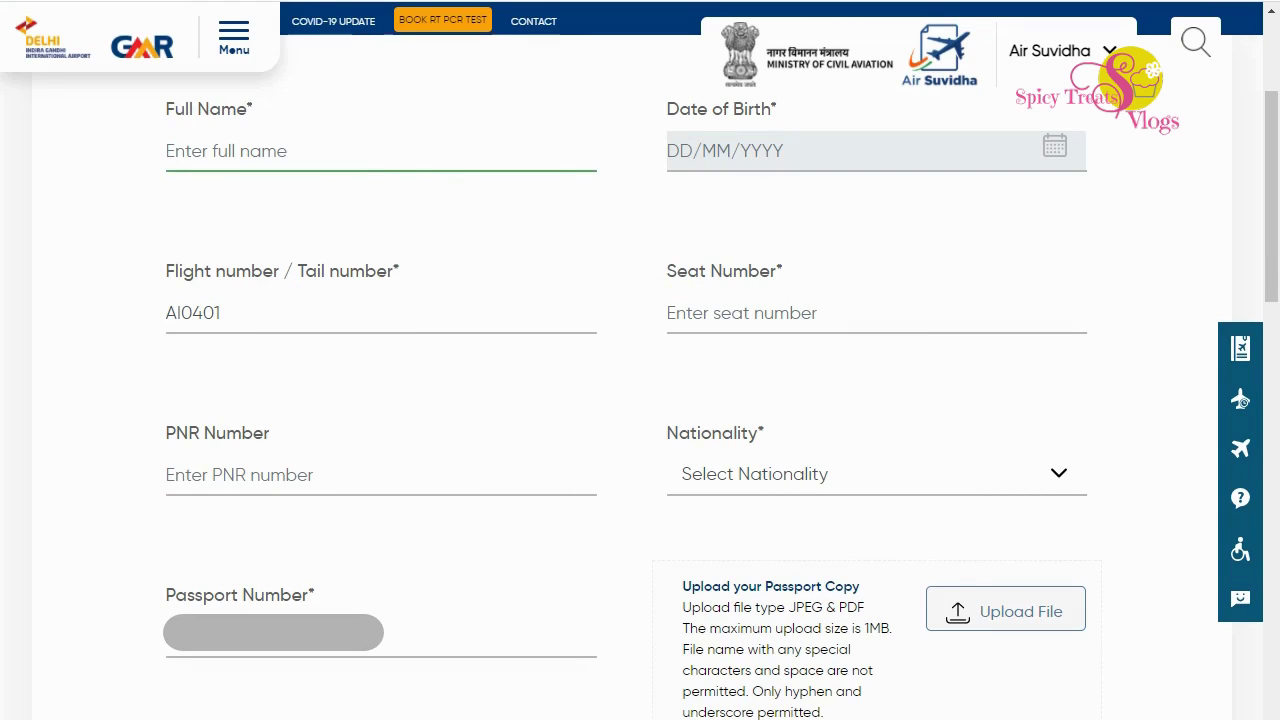
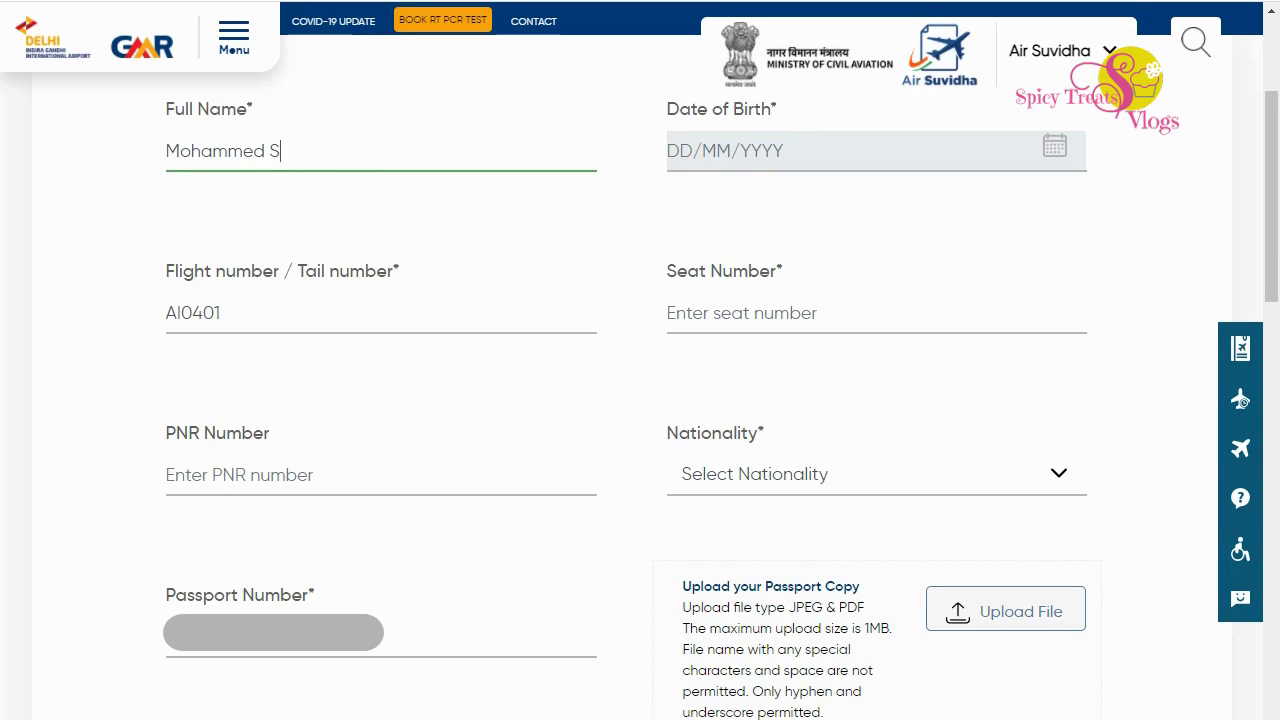
pyautogui.click(760, 150)
pyautogui.click(758, 192)
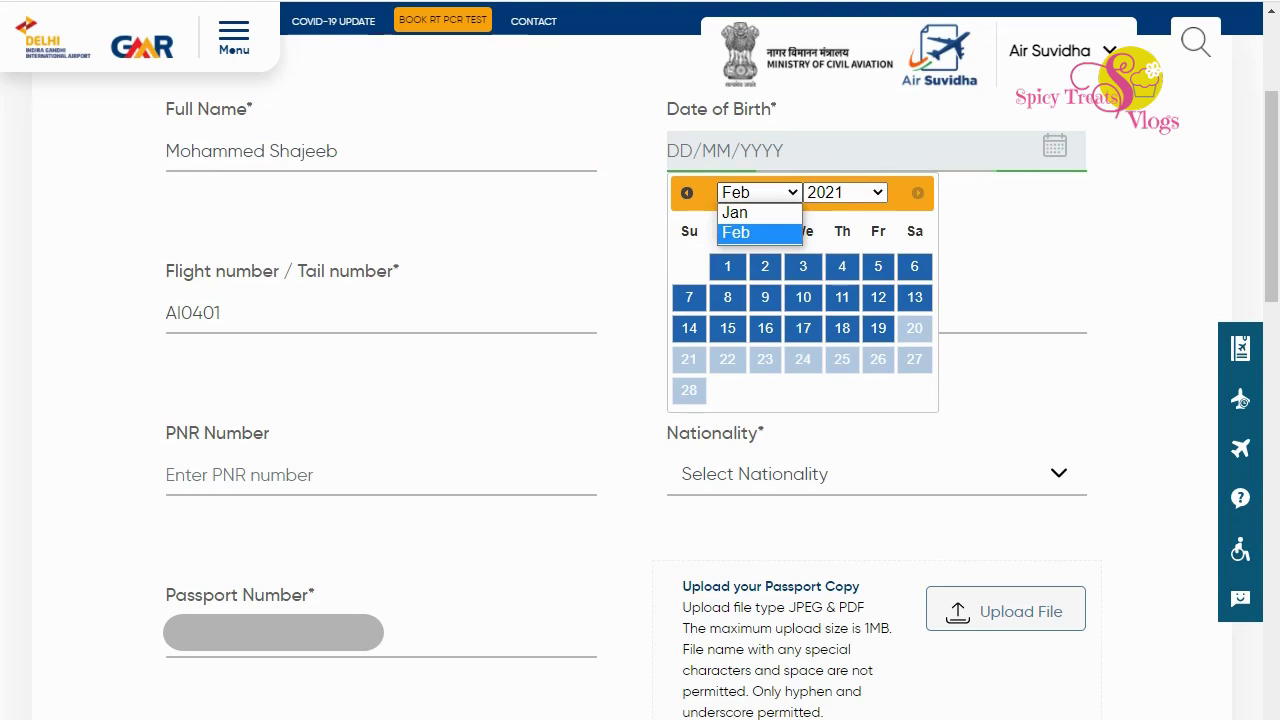
pyautogui.click(687, 192)
pyautogui.click(687, 192)
pyautogui.click(687, 192)
pyautogui.click(758, 192)
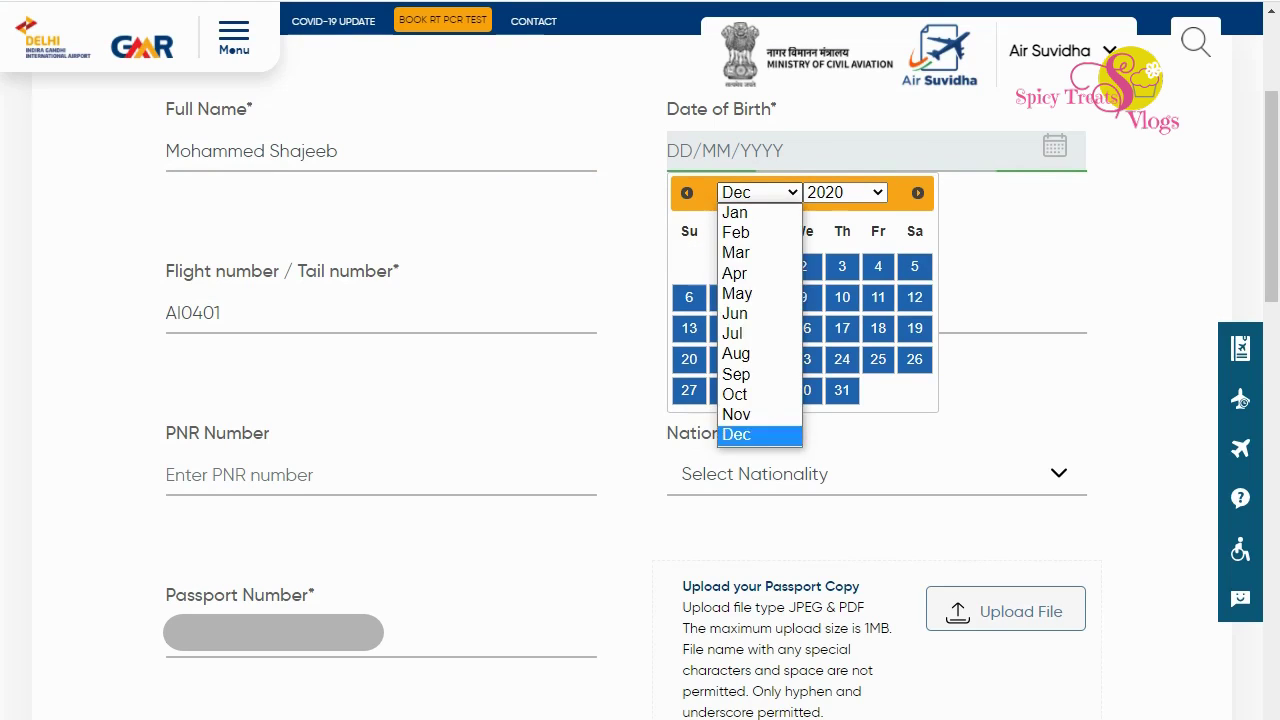
pyautogui.click(737, 293)
pyautogui.click(845, 192)
pyautogui.scroll(15, 830, 340)
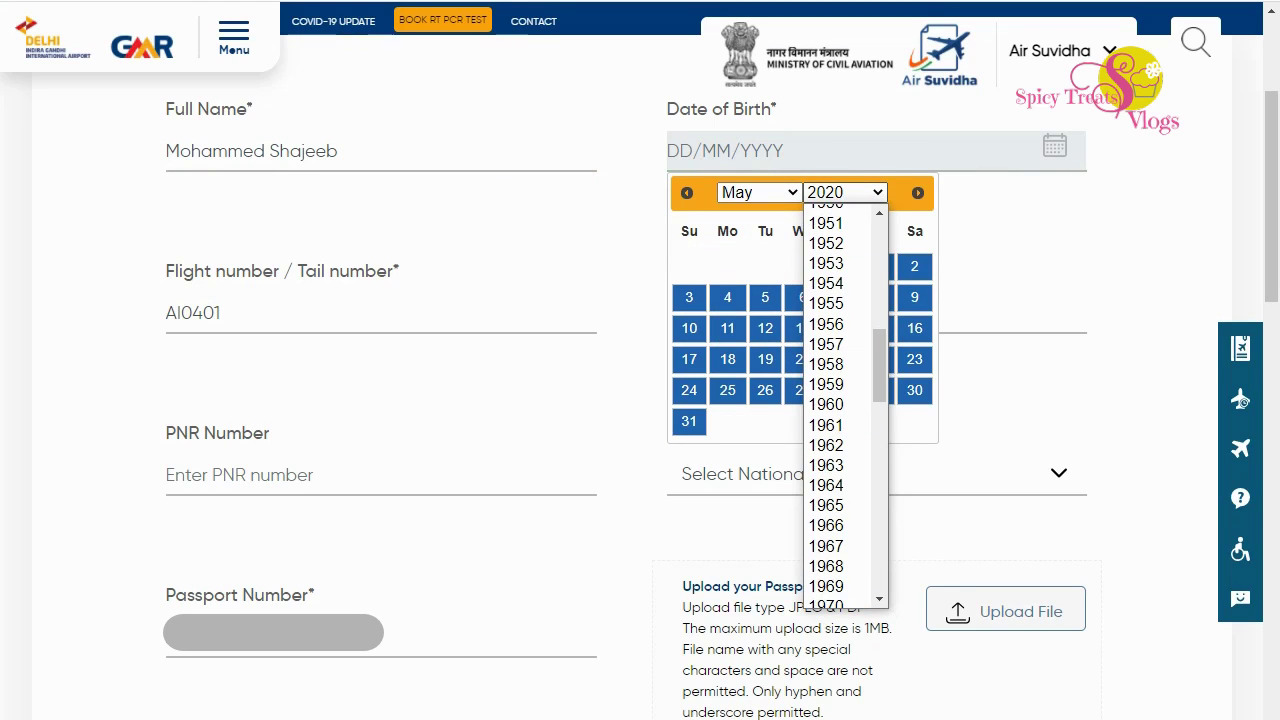
pyautogui.scroll(-1, 830, 472)
pyautogui.scroll(-9, 830, 472)
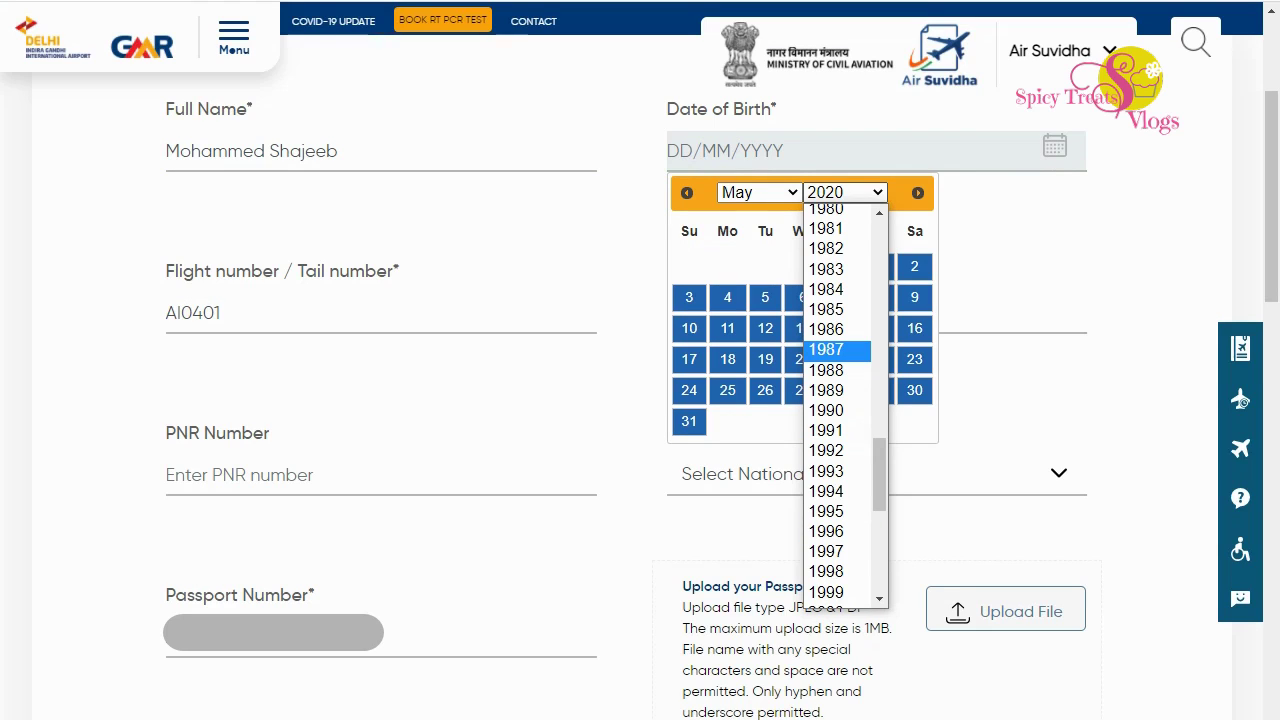
pyautogui.click(826, 210)
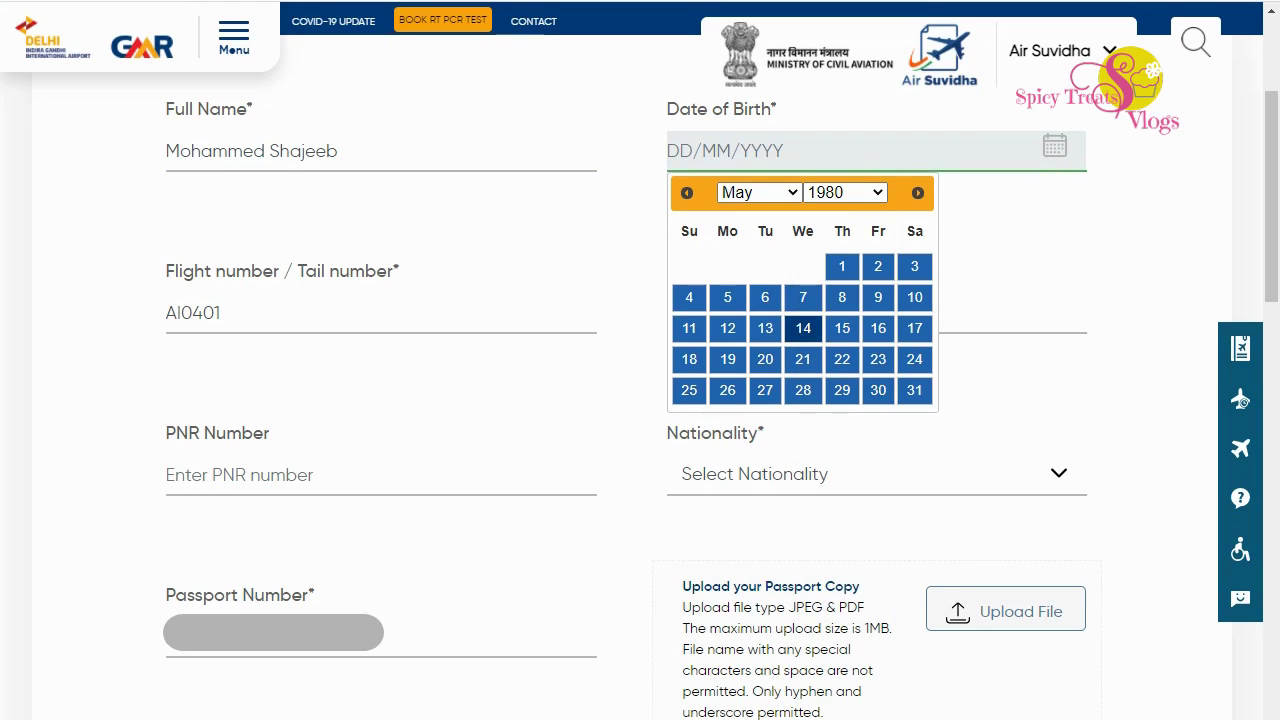
pyautogui.click(914, 297)
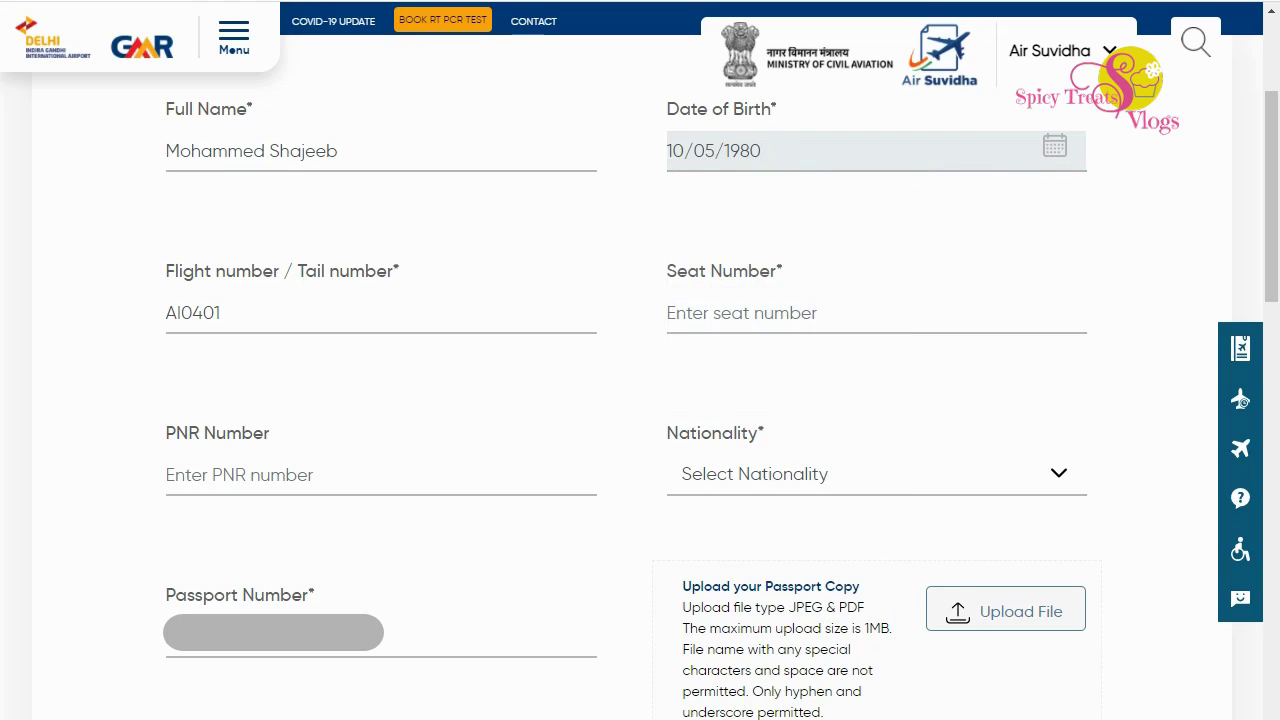
# Enter seat number 18D and move to the PNR Number field.
pyautogui.click(876, 313)
pyautogui.write('1')
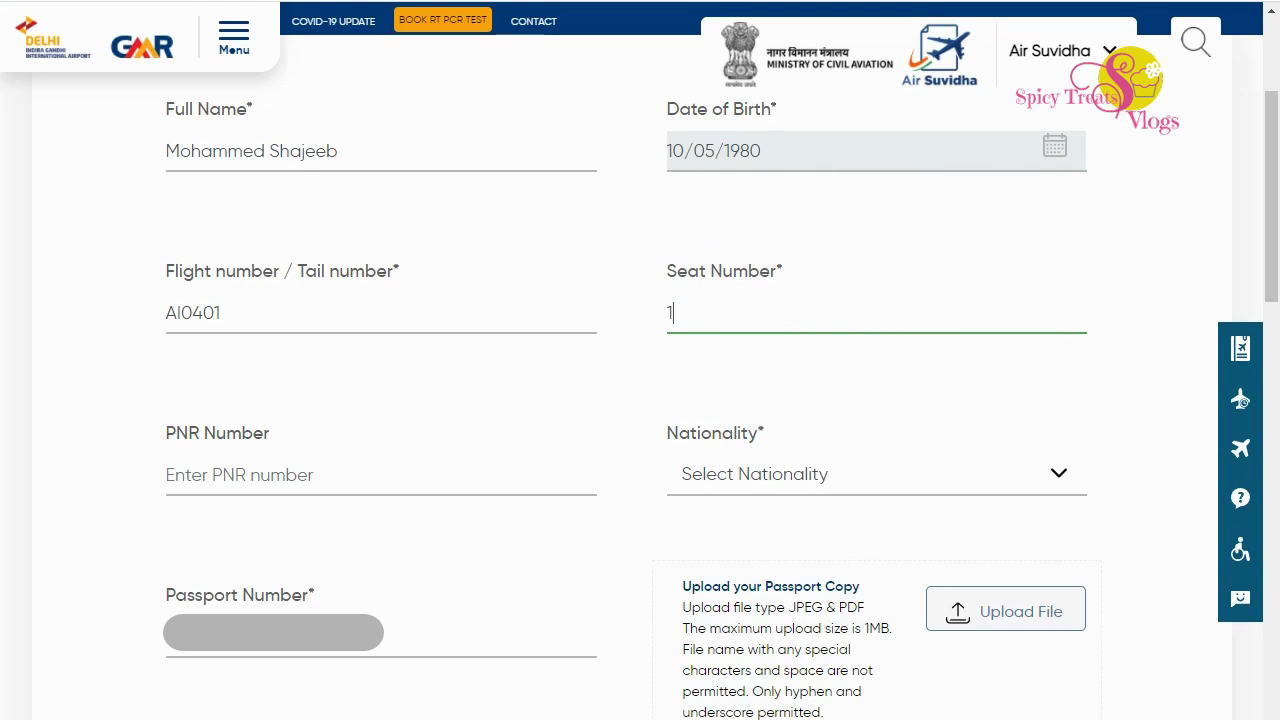
pyautogui.write('8D')
pyautogui.click(381, 475)
pyautogui.tripleClick(217, 433)
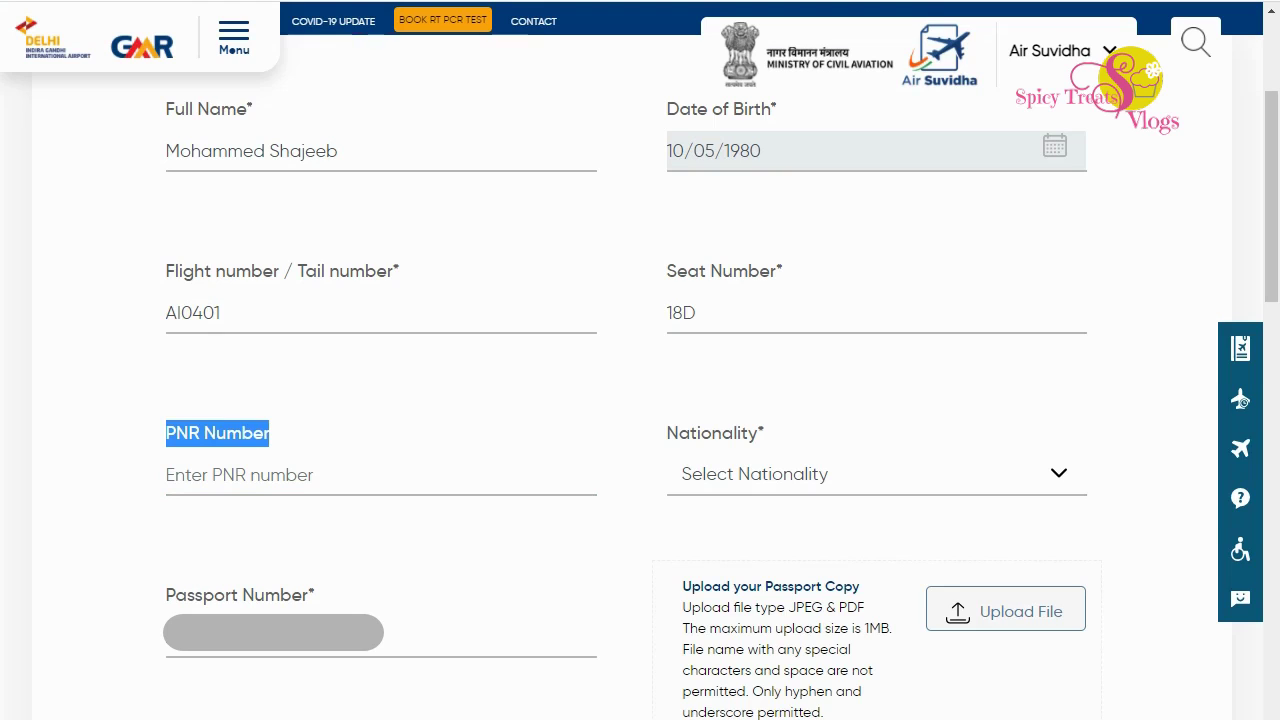
pyautogui.click(381, 475)
# Set the nationality to India.
pyautogui.click(876, 474)
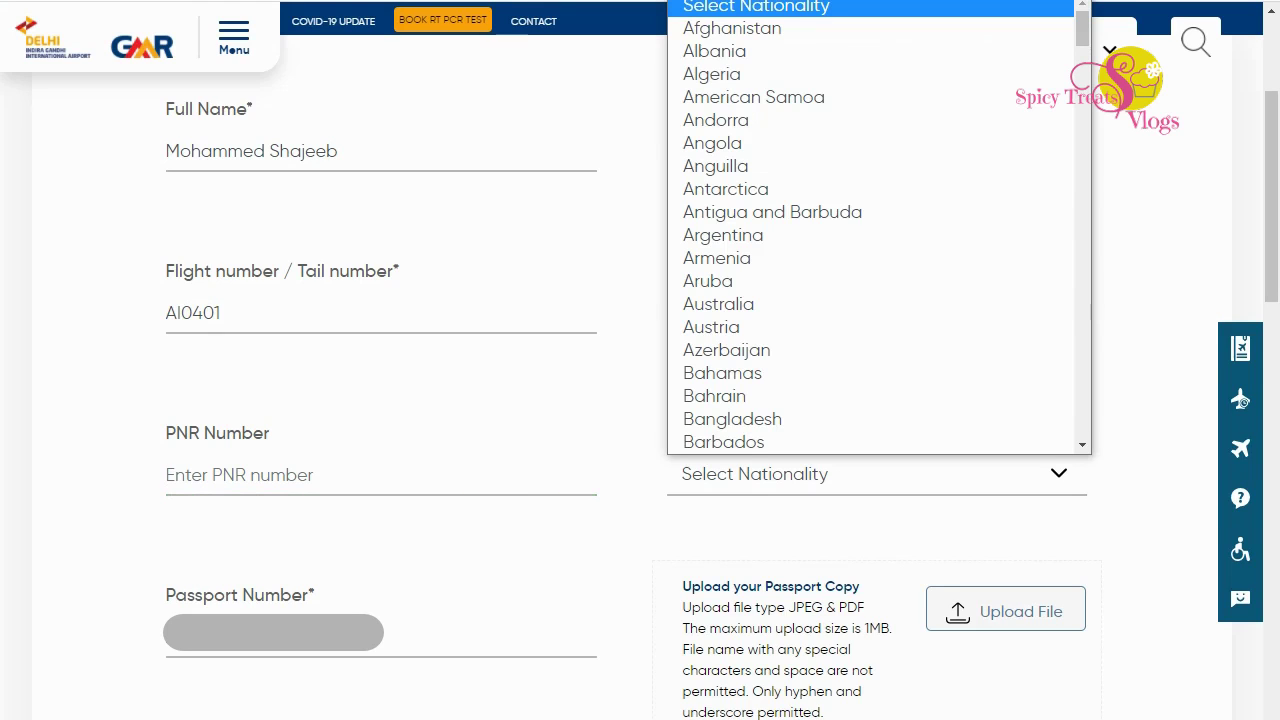
pyautogui.press('i')
pyautogui.press('n')
pyautogui.press('Return')
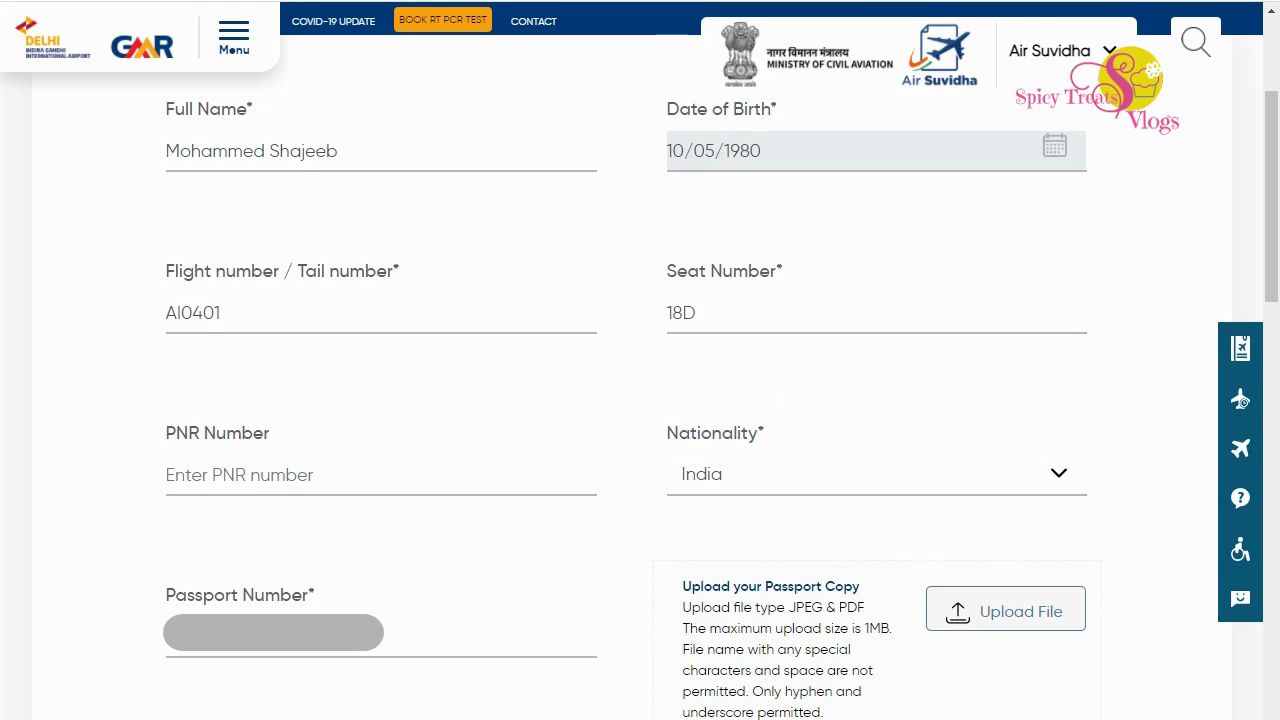
# Point out the passport number label and the passport upload limits: JPEG & PDF, 1MB max.
pyautogui.tripleClick(240, 595)
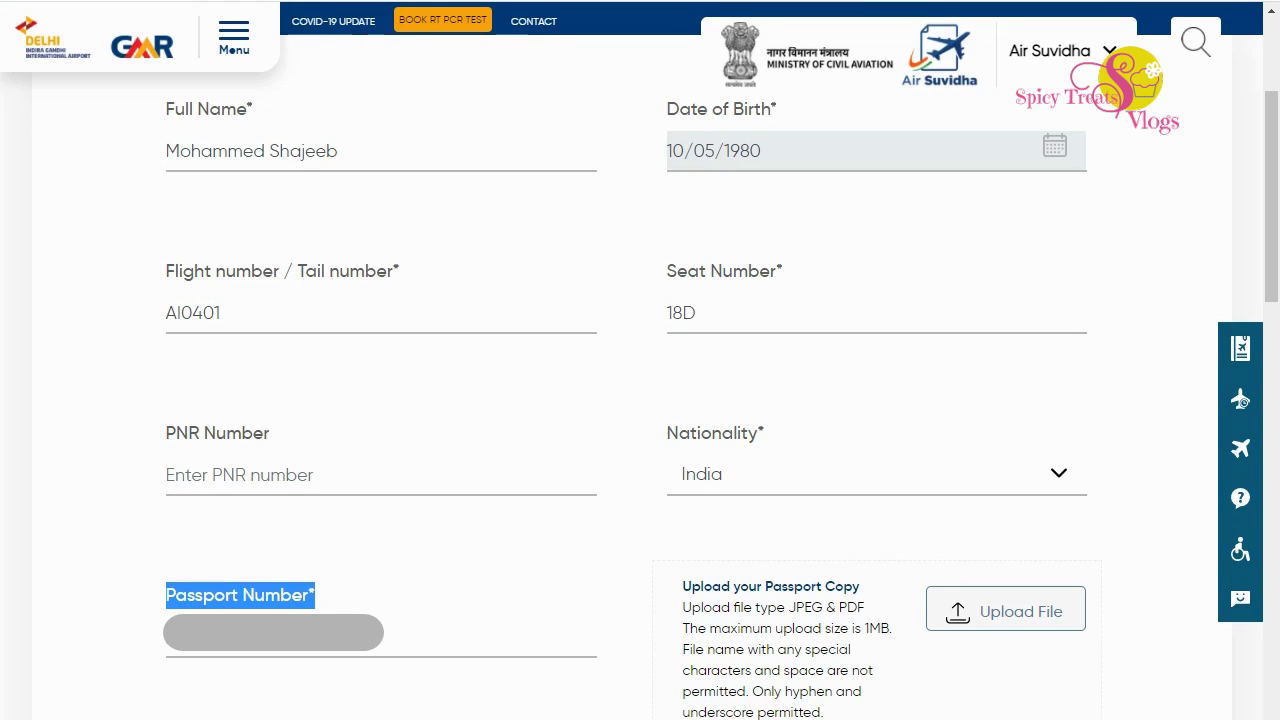
pyautogui.tripleClick(770, 587)
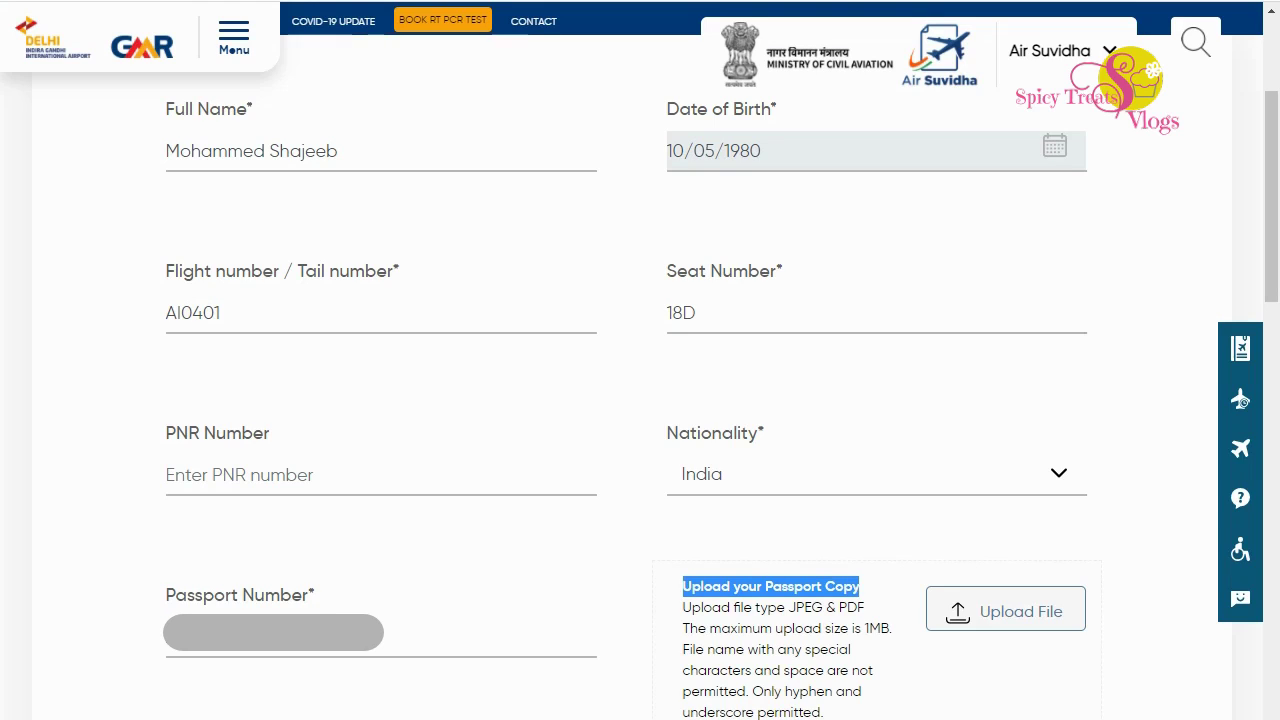
pyautogui.moveTo(789, 607); pyautogui.dragTo(892, 628)
pyautogui.click(864, 628)
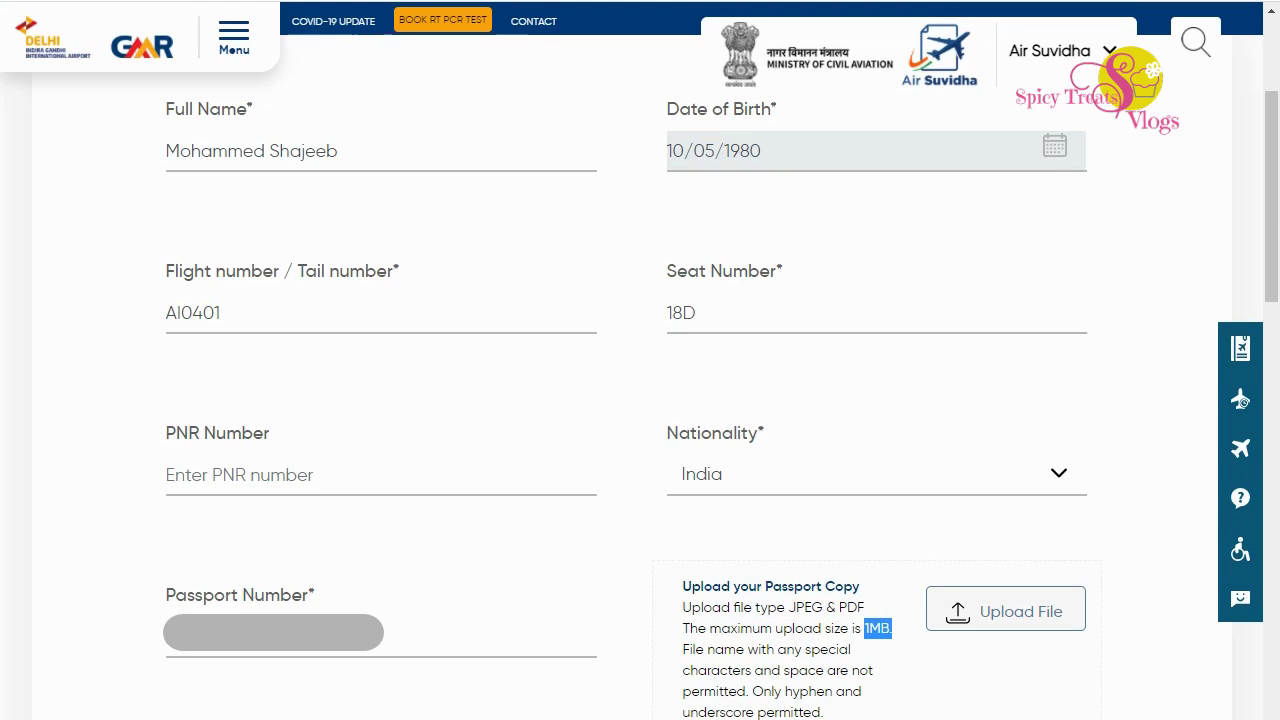
pyautogui.scroll(-5, 640, 400)
# Set the arrival date to 22/02/2021 and the country of origin to Saudi Arabia.
pyautogui.click(300, 289)
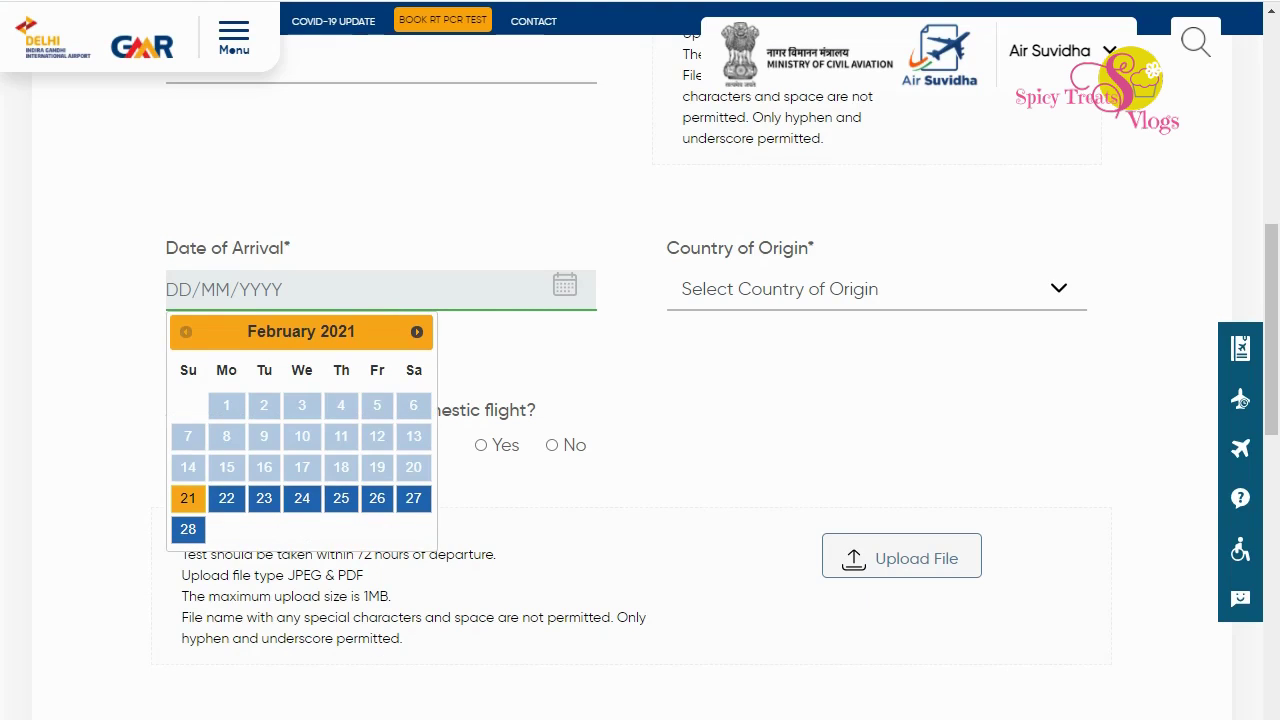
pyautogui.click(226, 498)
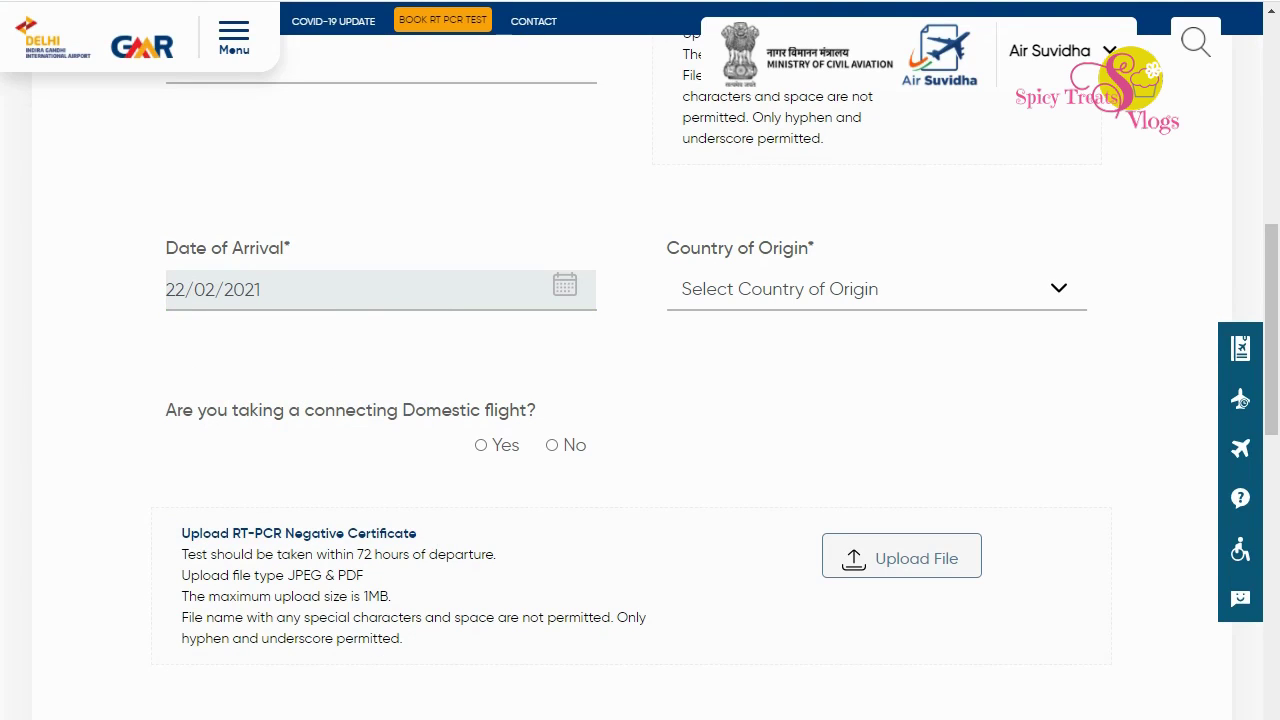
pyautogui.click(876, 289)
pyautogui.press('s')
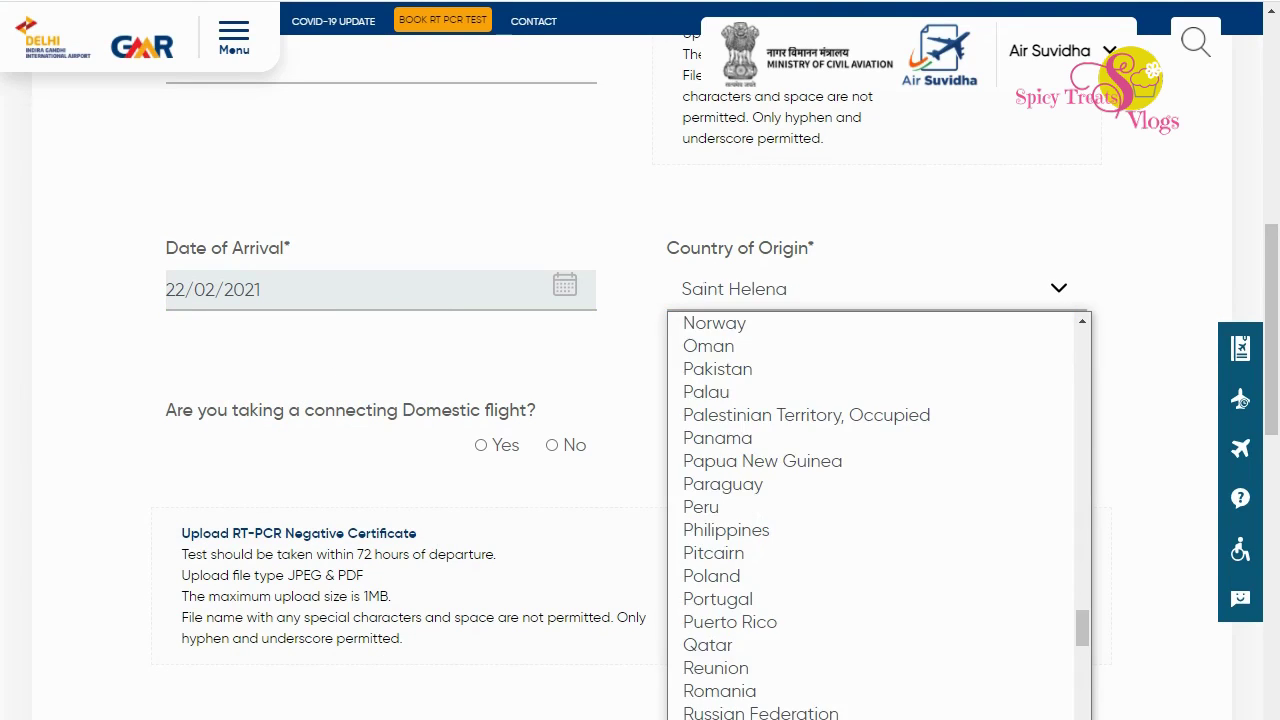
pyautogui.scroll(-2, 870, 580)
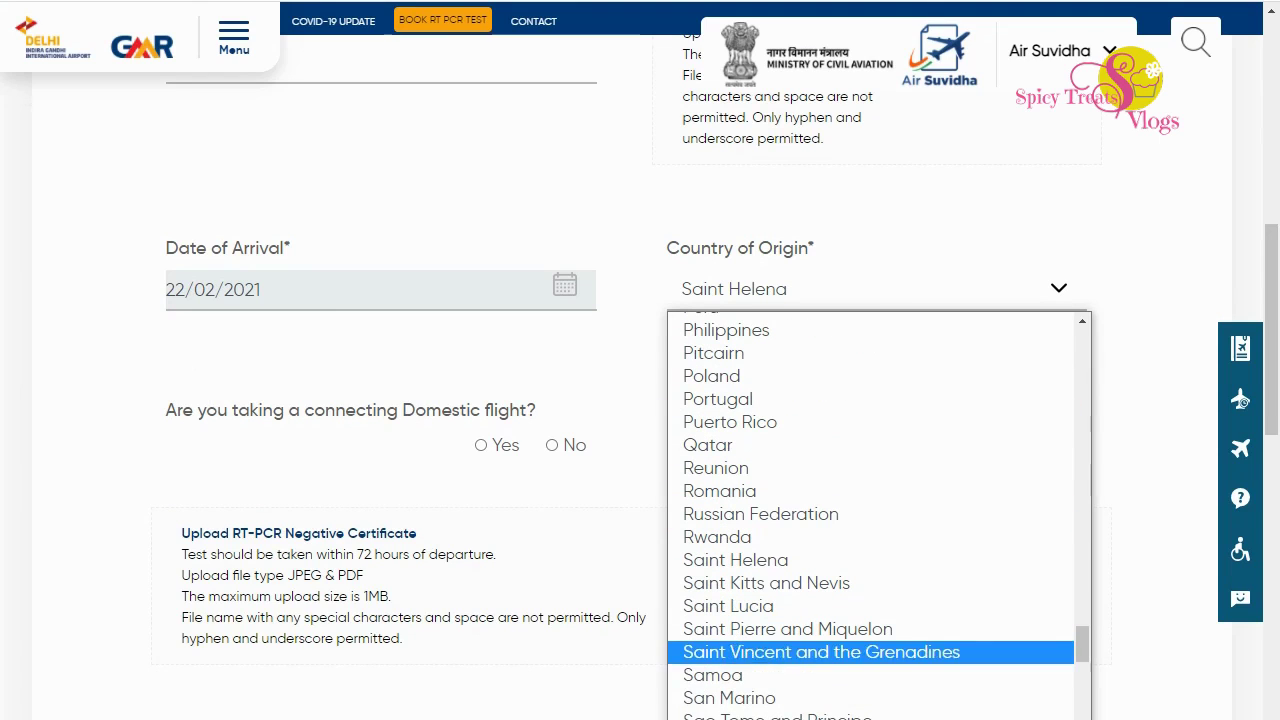
pyautogui.press('Down')
pyautogui.press('Down')
pyautogui.press('Down')
pyautogui.press('Down')
pyautogui.press('Return')
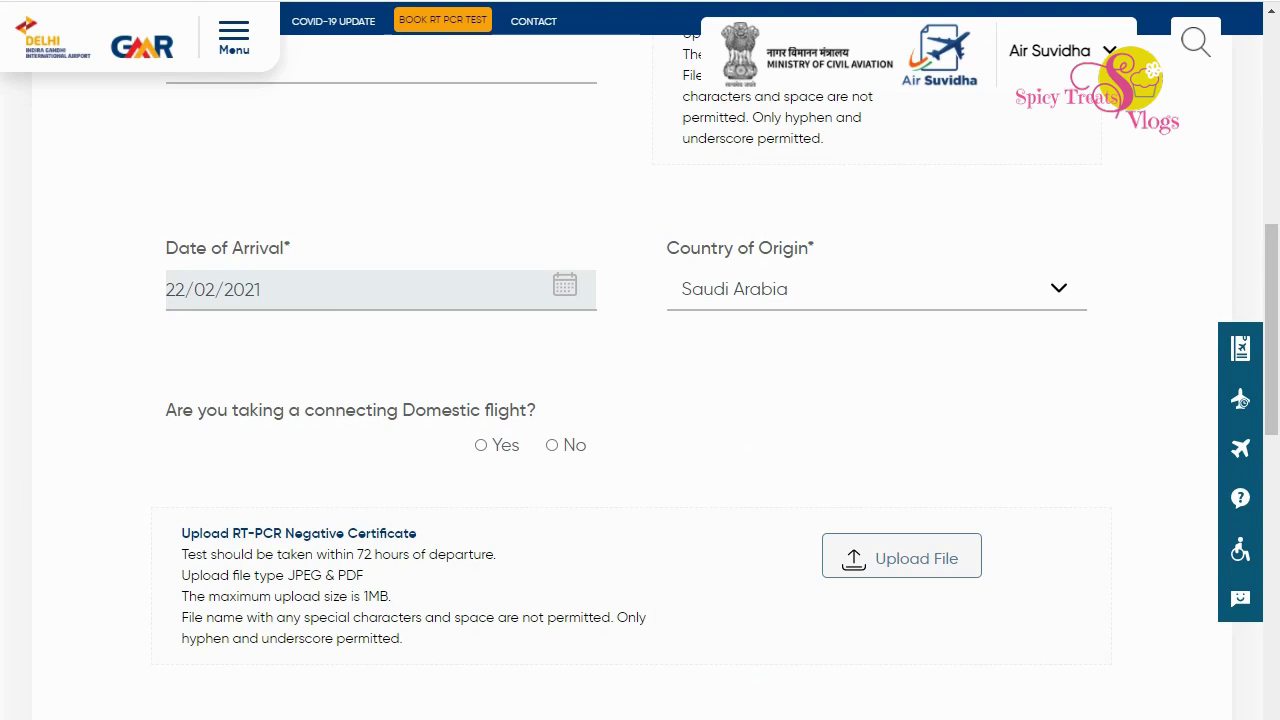
# Answer No to the connecting domestic flight question.
pyautogui.moveTo(166, 410); pyautogui.dragTo(536, 410)
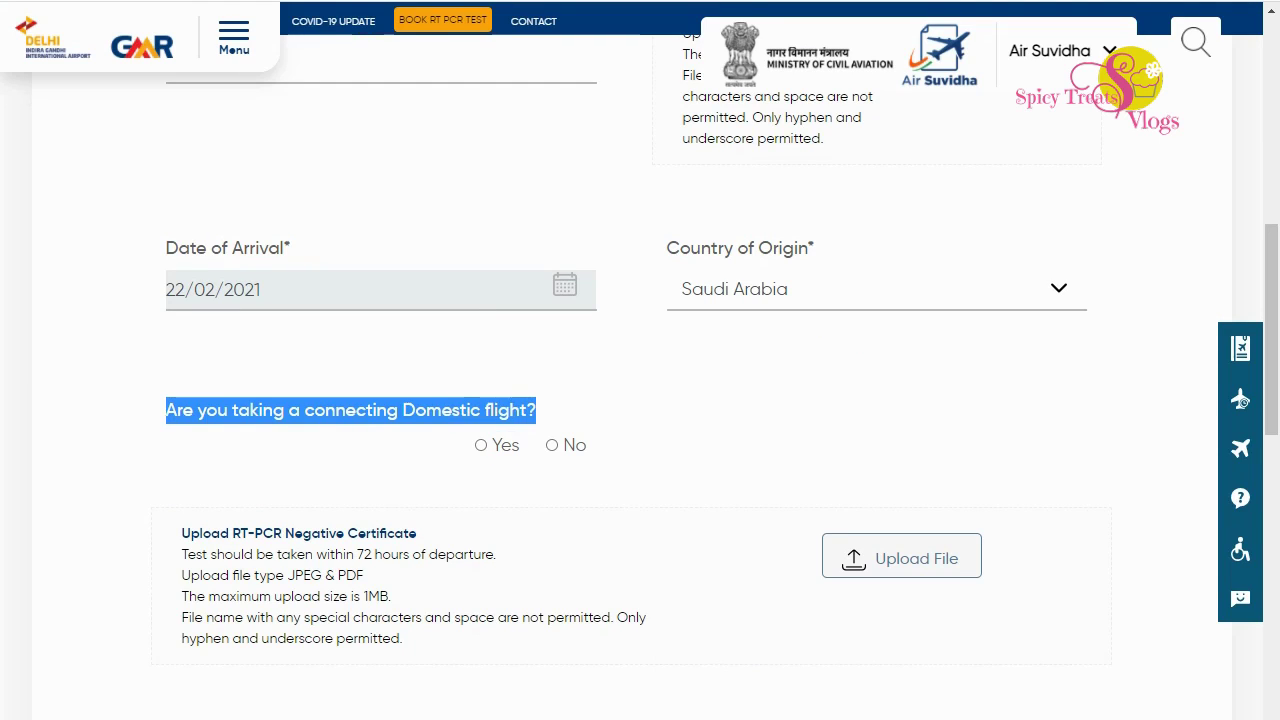
pyautogui.click(540, 412)
pyautogui.click(552, 445)
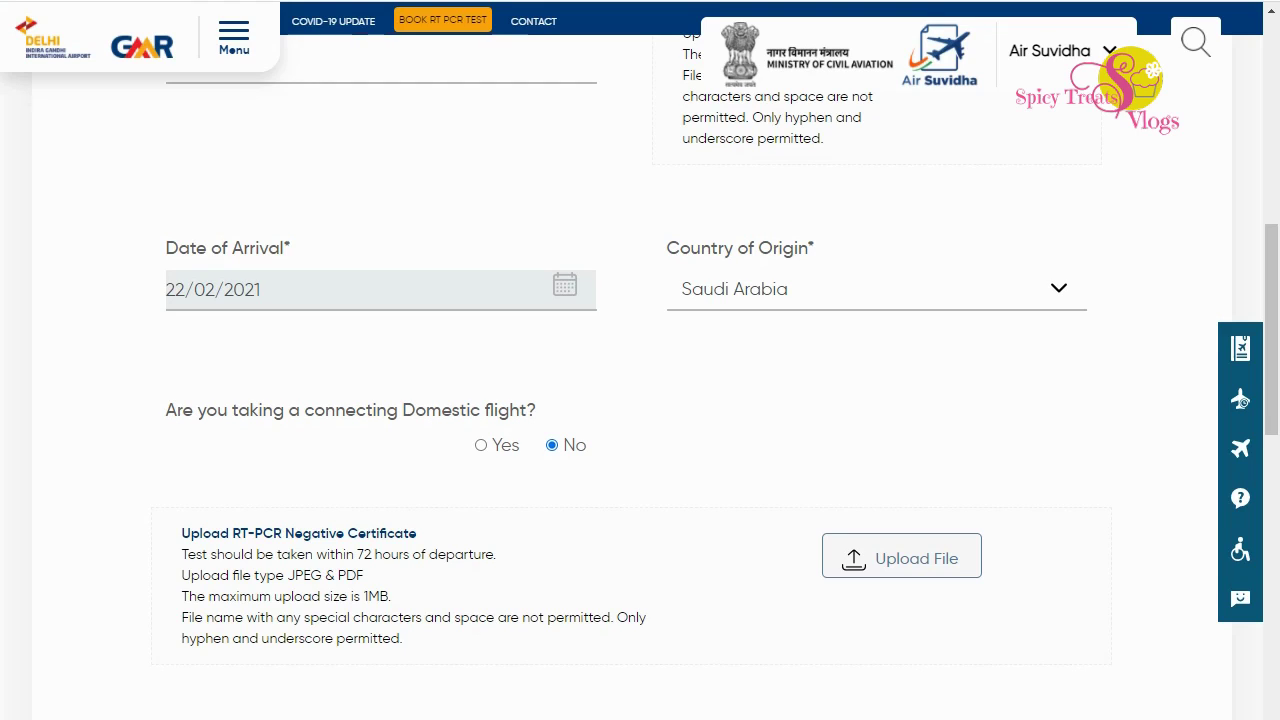
# Highlight the RT-PCR certificate requirements: 72 hours before departure, JPEG & PDF files.
pyautogui.moveTo(182, 533); pyautogui.dragTo(416, 533)
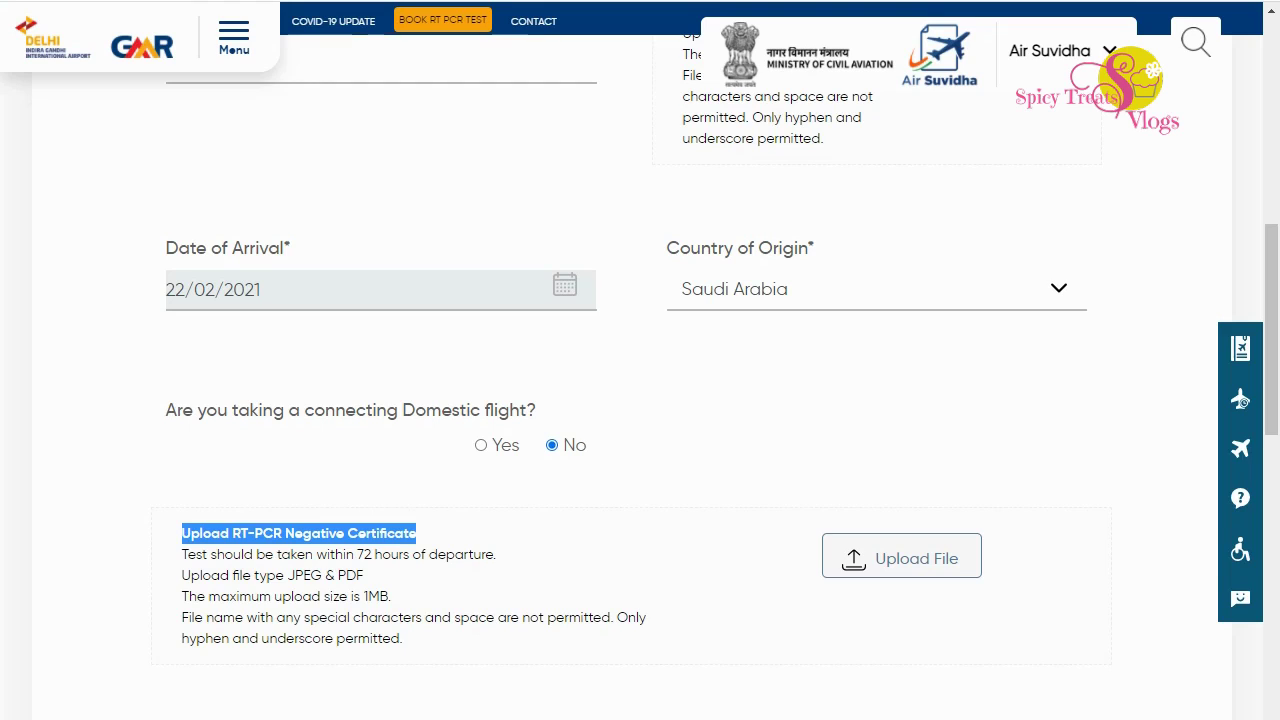
pyautogui.moveTo(357, 554); pyautogui.dragTo(496, 554)
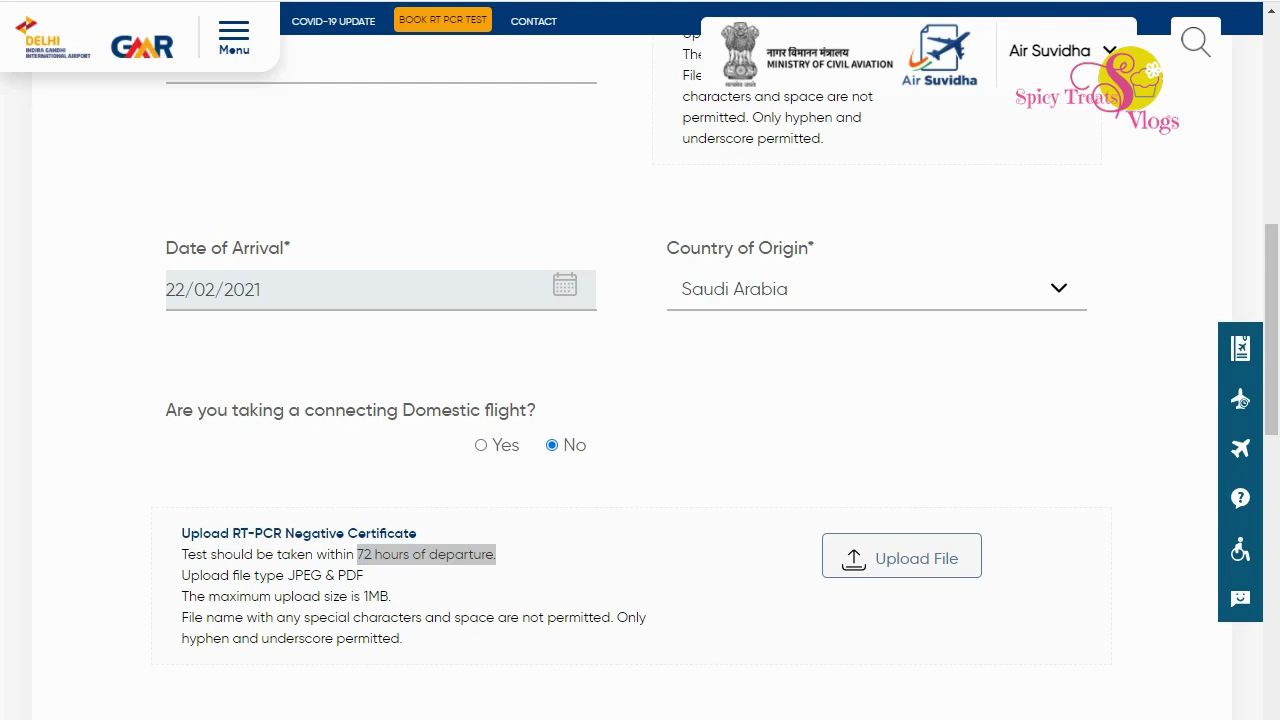
pyautogui.scroll(-1, 640, 400)
pyautogui.moveTo(357, 381); pyautogui.dragTo(418, 381)
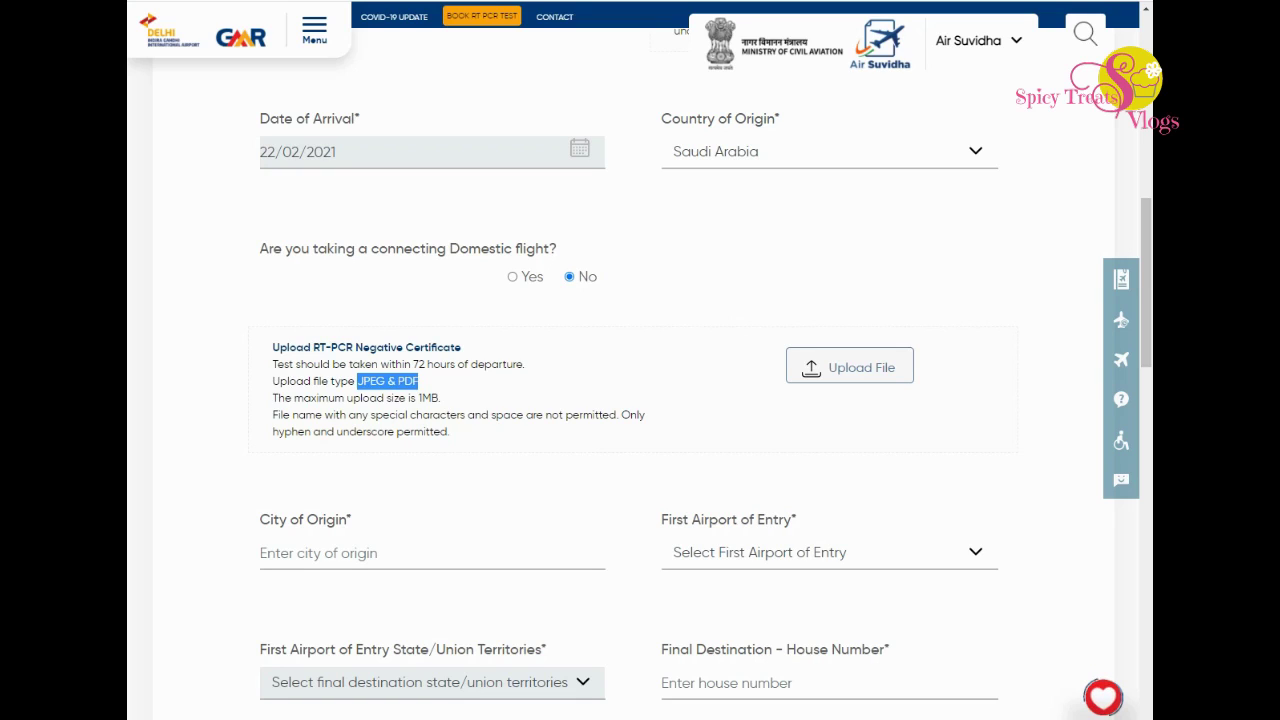
# Note the 1MB upload limit and enter Dammam as the city of origin.
pyautogui.moveTo(416, 398); pyautogui.dragTo(441, 398)
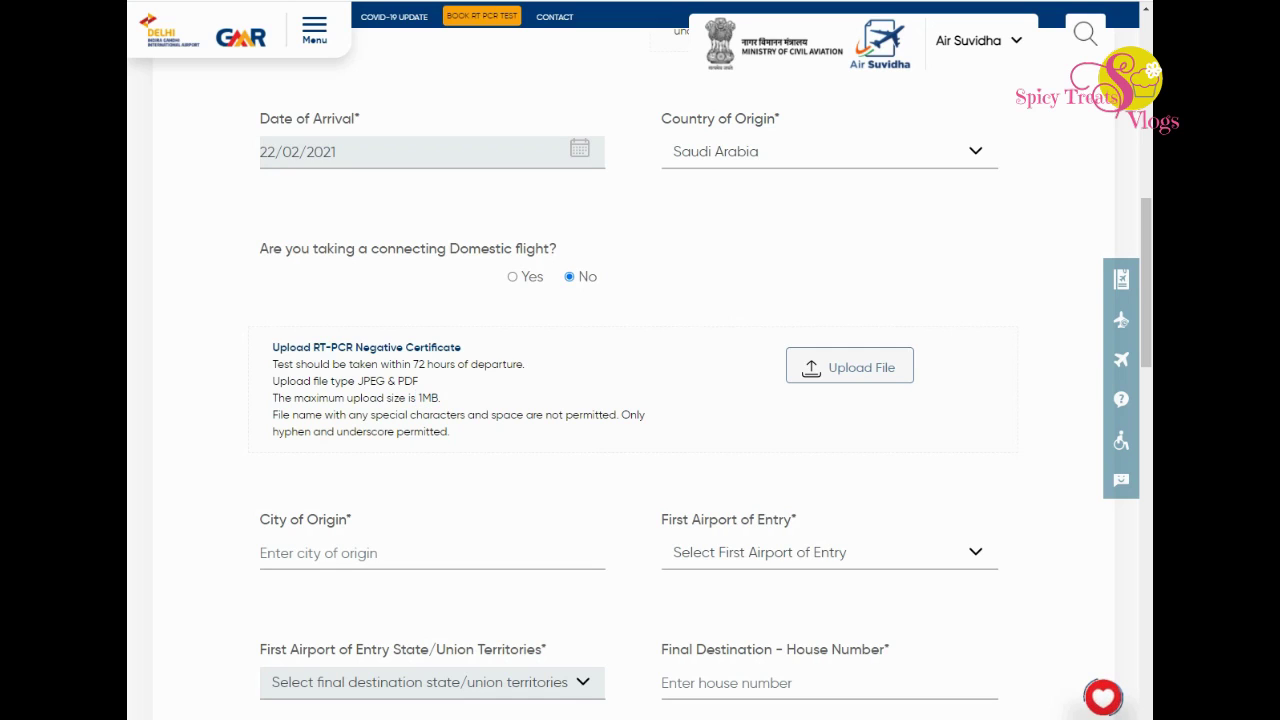
pyautogui.scroll(-3, 640, 400)
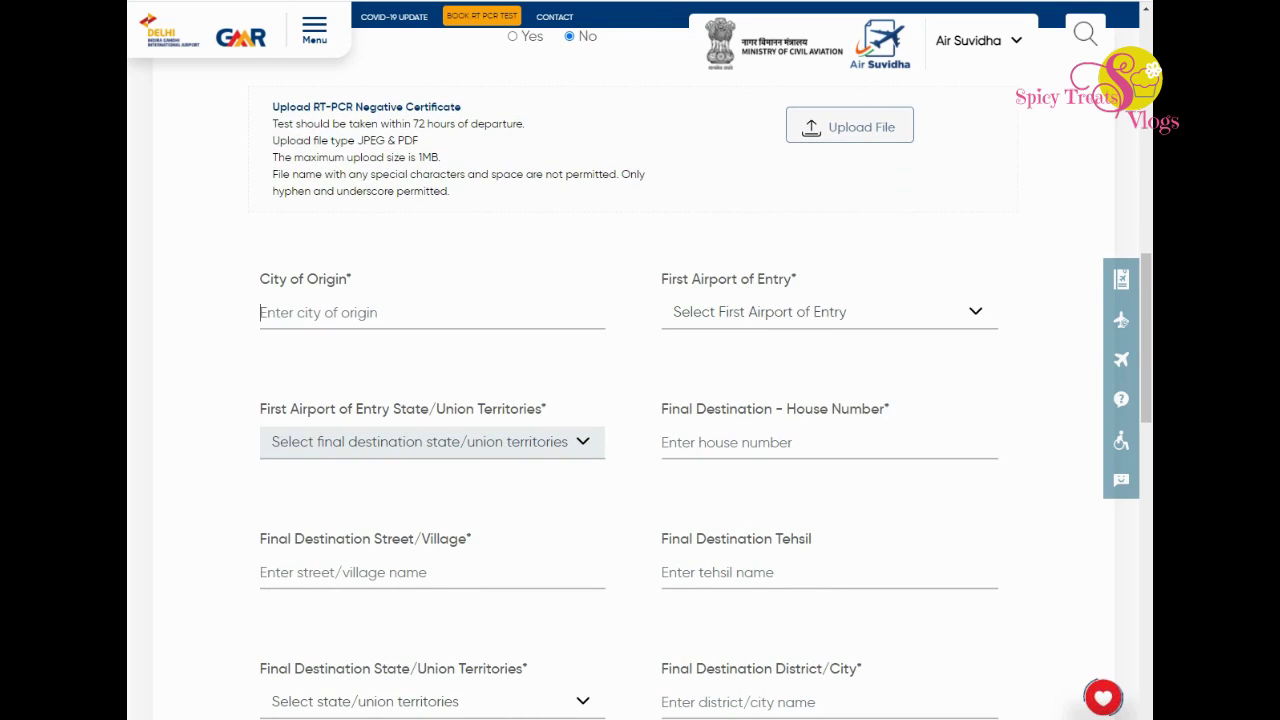
pyautogui.write('Dammam')
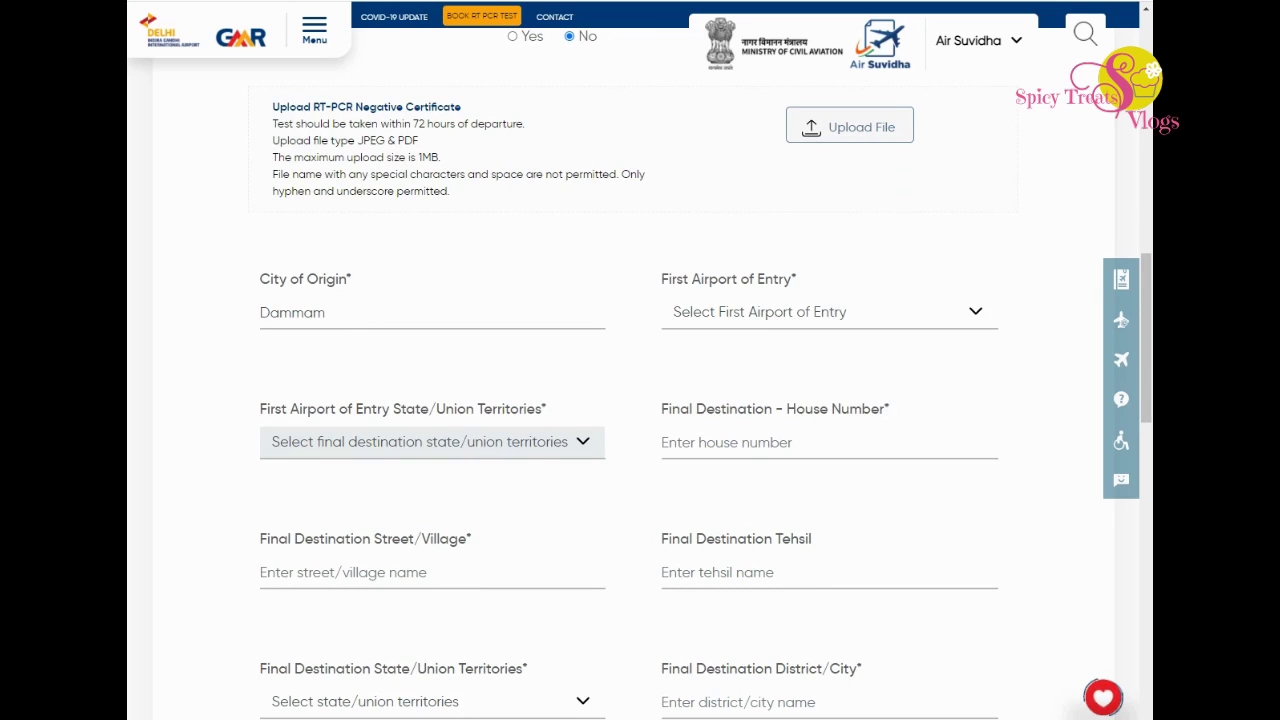
# Choose Calicut Airport as the first airport of entry, filling the entry state Kerala.
pyautogui.click(829, 312)
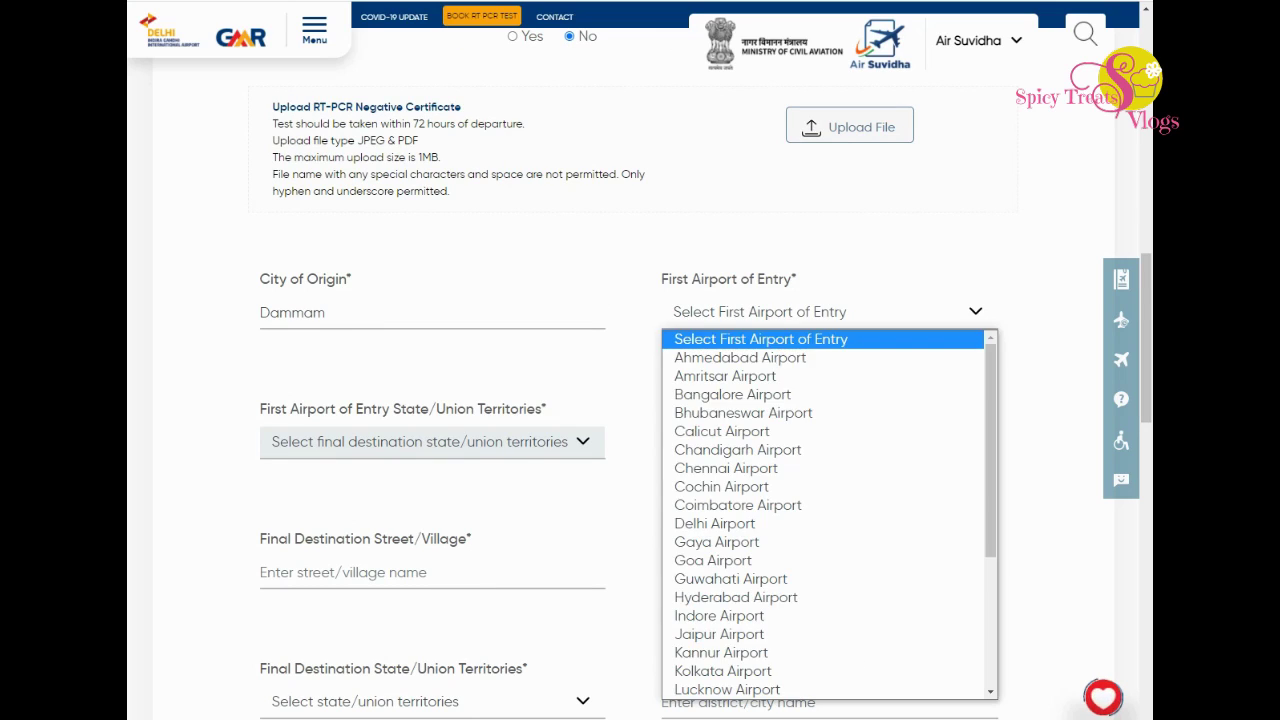
pyautogui.press('c')
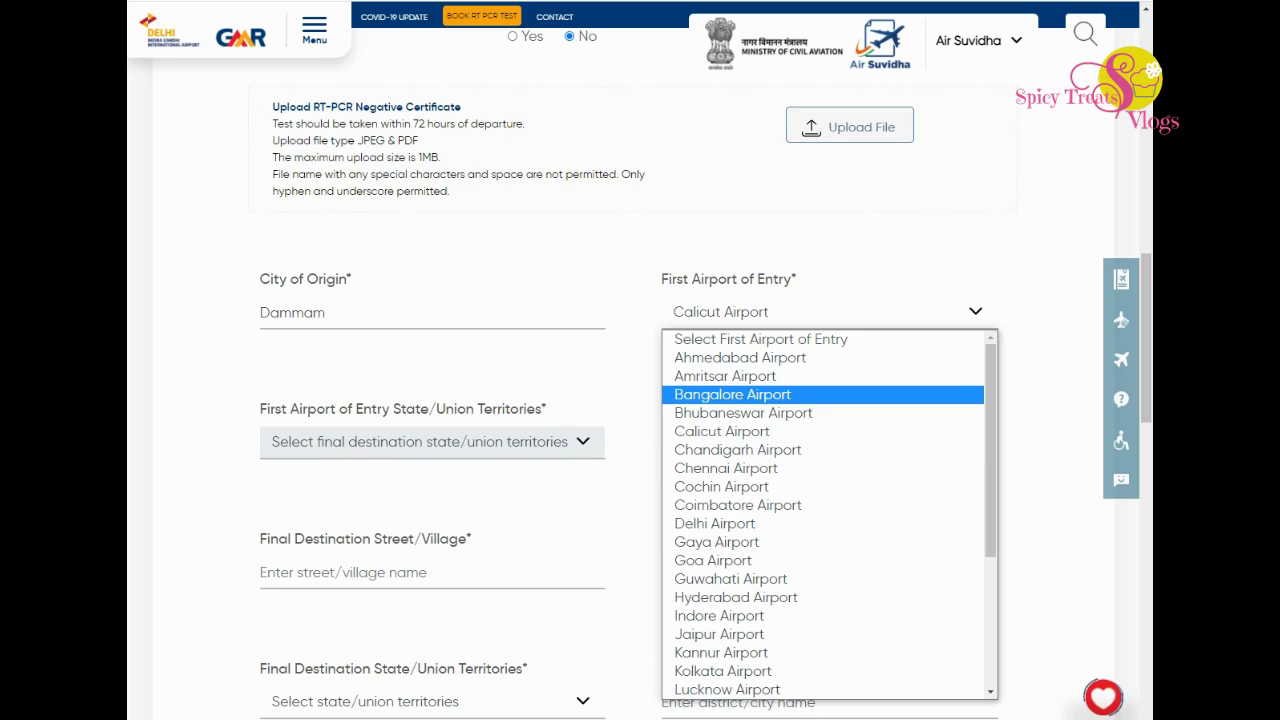
pyautogui.press('Return')
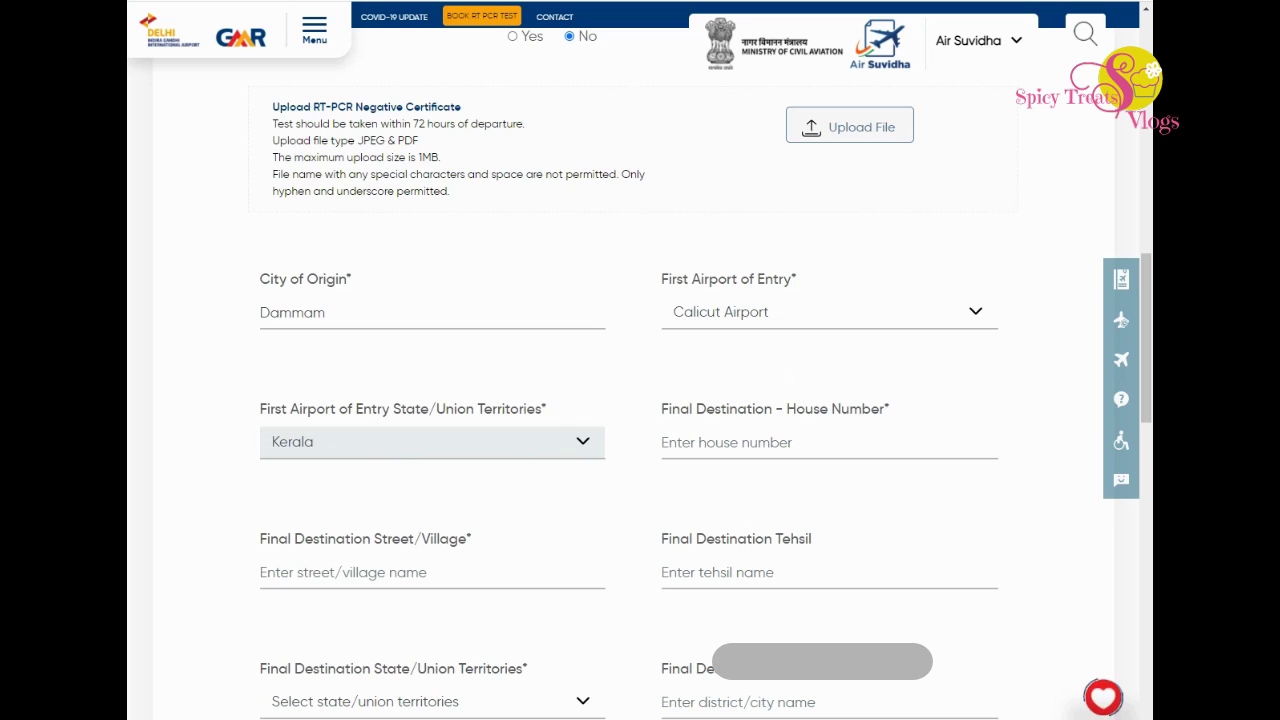
pyautogui.press('Tab')
pyautogui.scroll(-1, 706, 375)
pyautogui.scroll(-1, 706, 375)
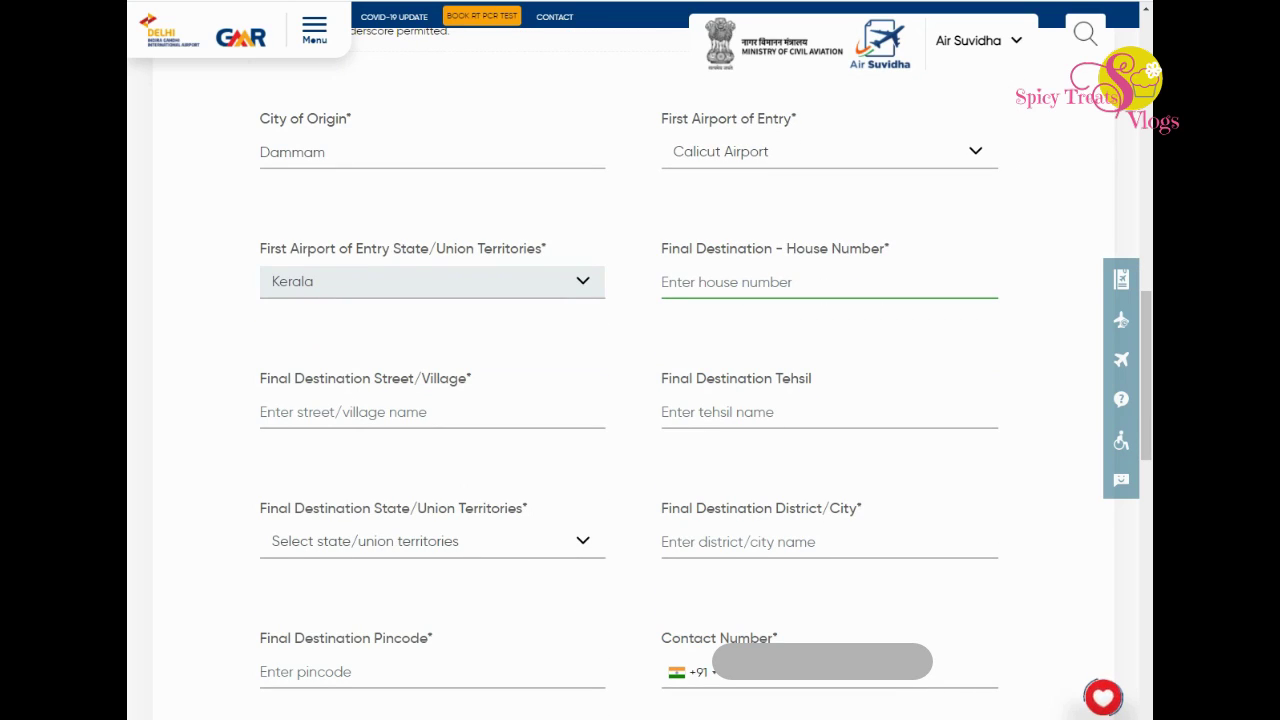
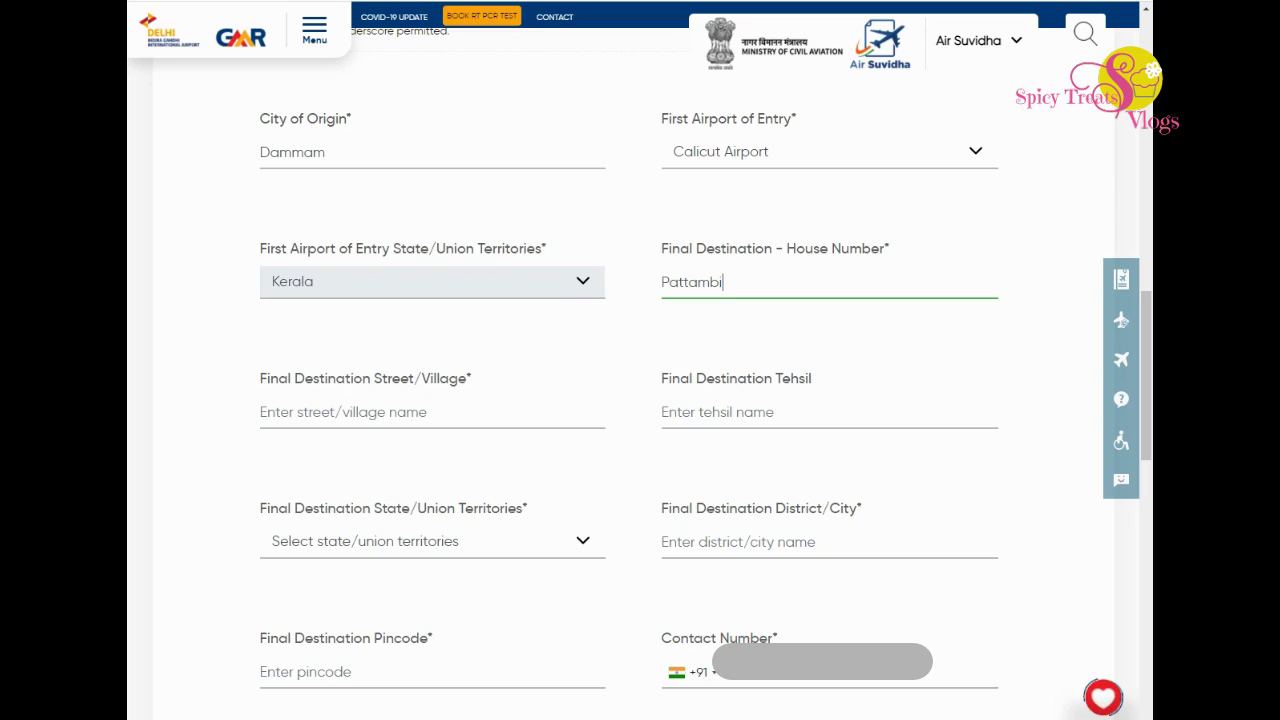
# Fill in the destination house number, street/village and tehsil.
pyautogui.click(300, 412)
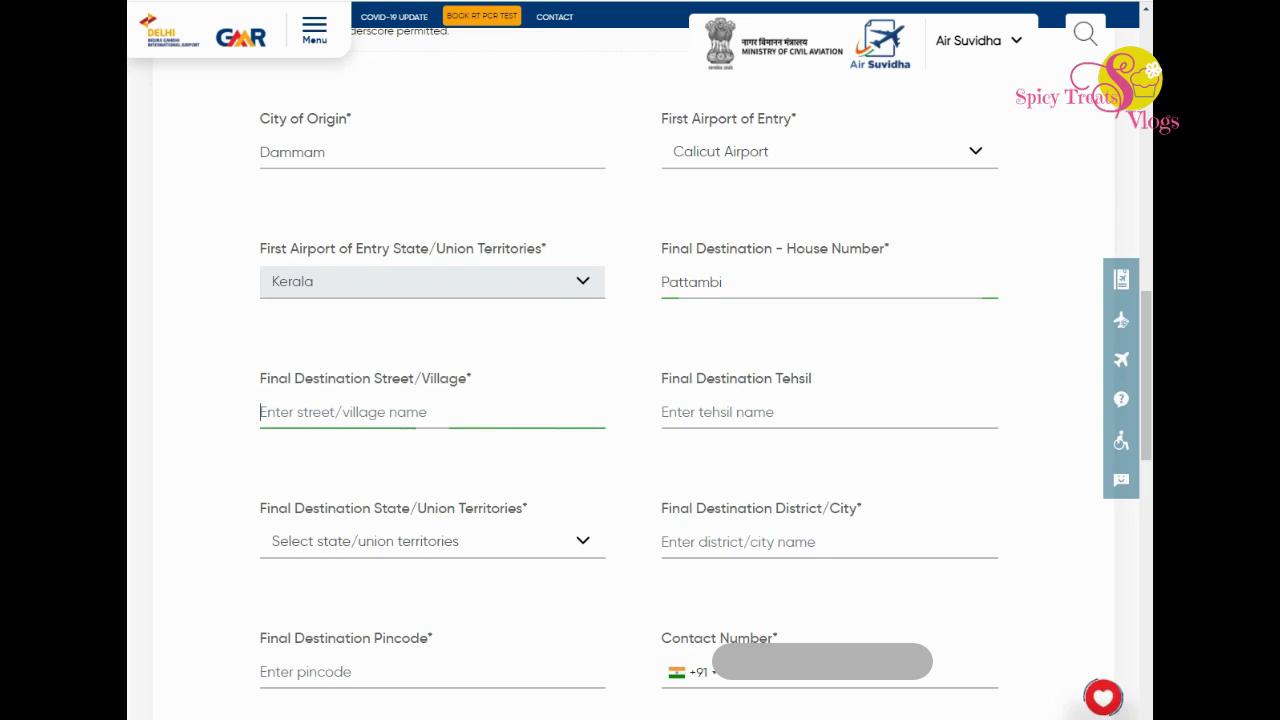
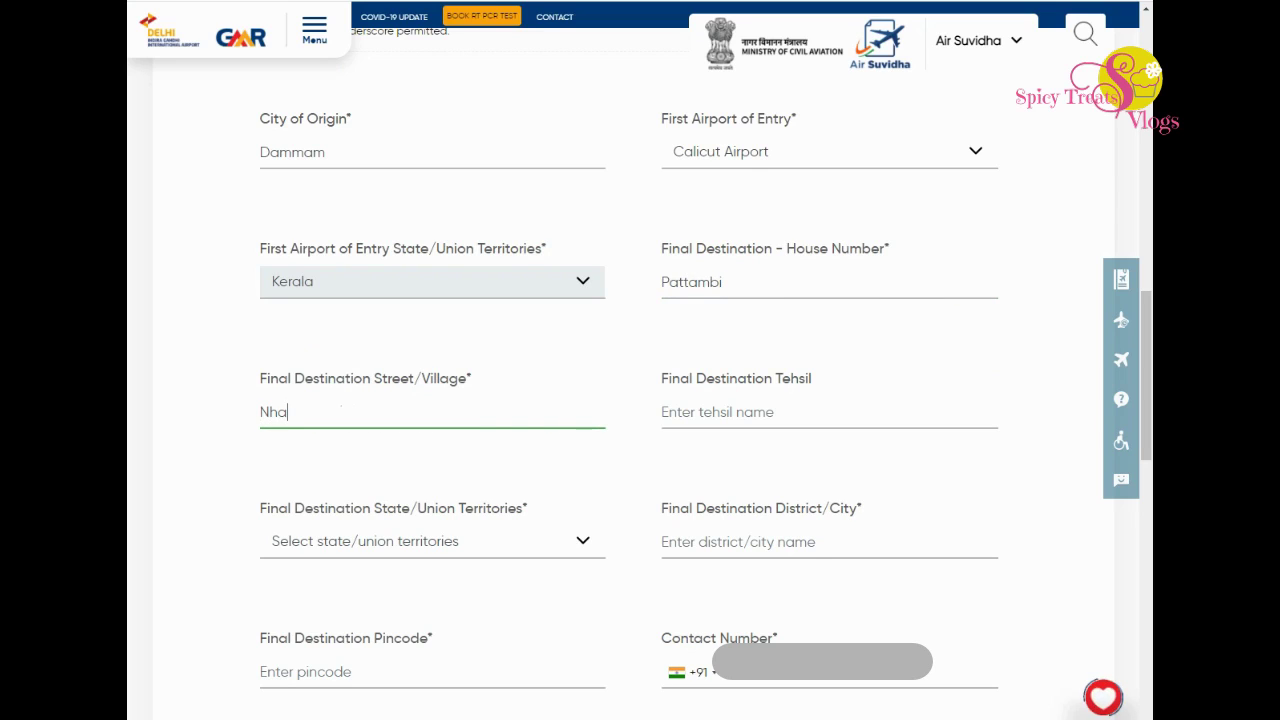
pyautogui.click(720, 412)
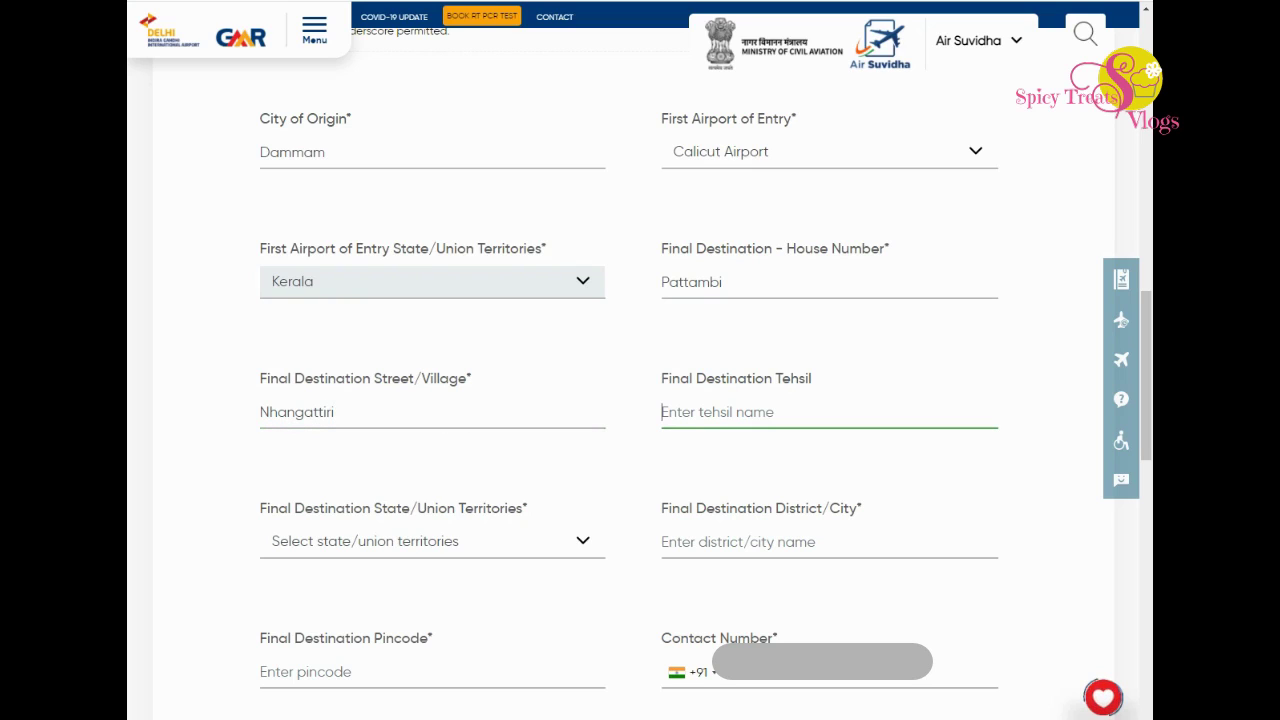
pyautogui.write('Pattambi')
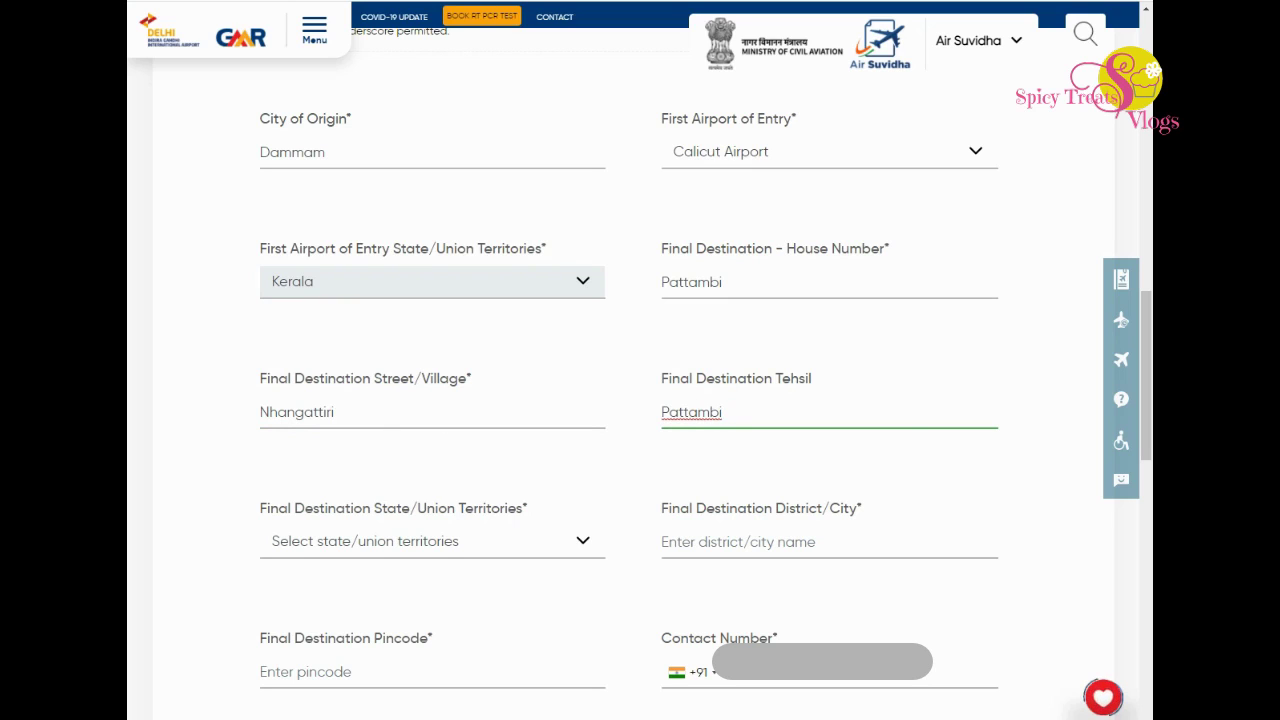
# Set the destination state to Kerala and enter the district and pincode.
pyautogui.click(432, 541)
pyautogui.scroll(-1, 432, 340)
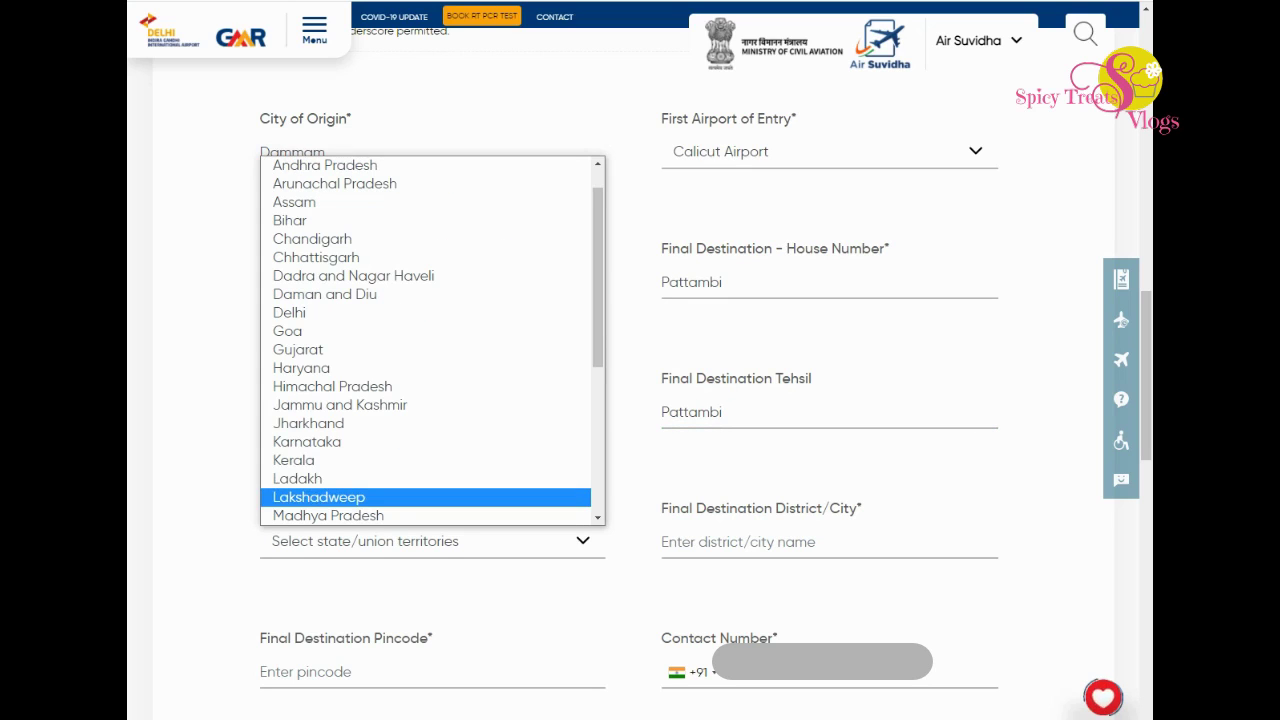
pyautogui.press('Up')
pyautogui.press('Up')
pyautogui.press('Return')
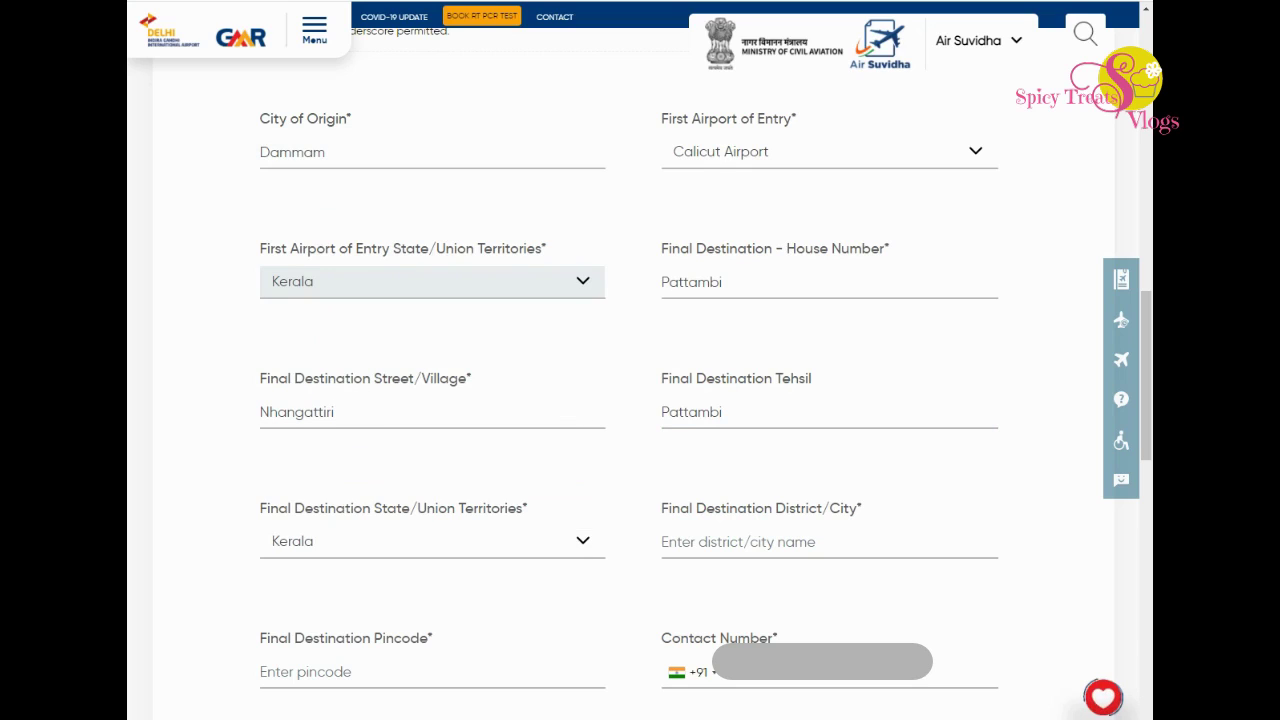
pyautogui.click(663, 541)
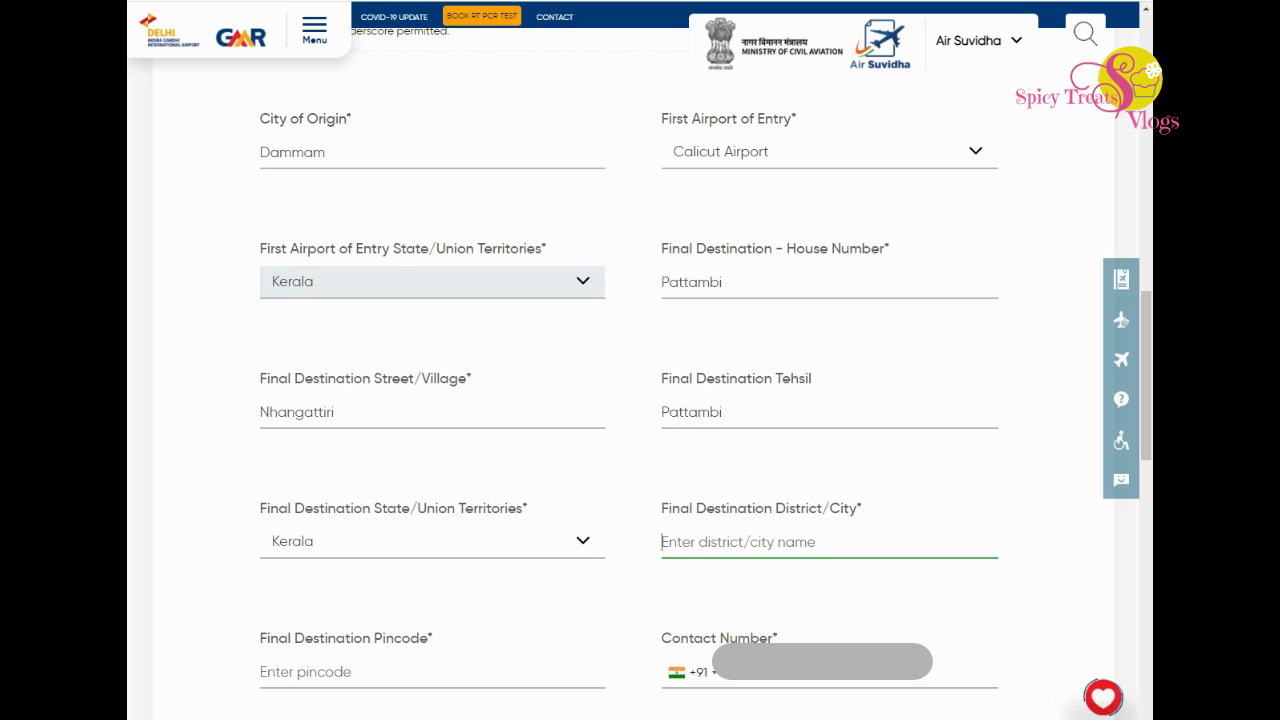
pyautogui.write('Palakkad')
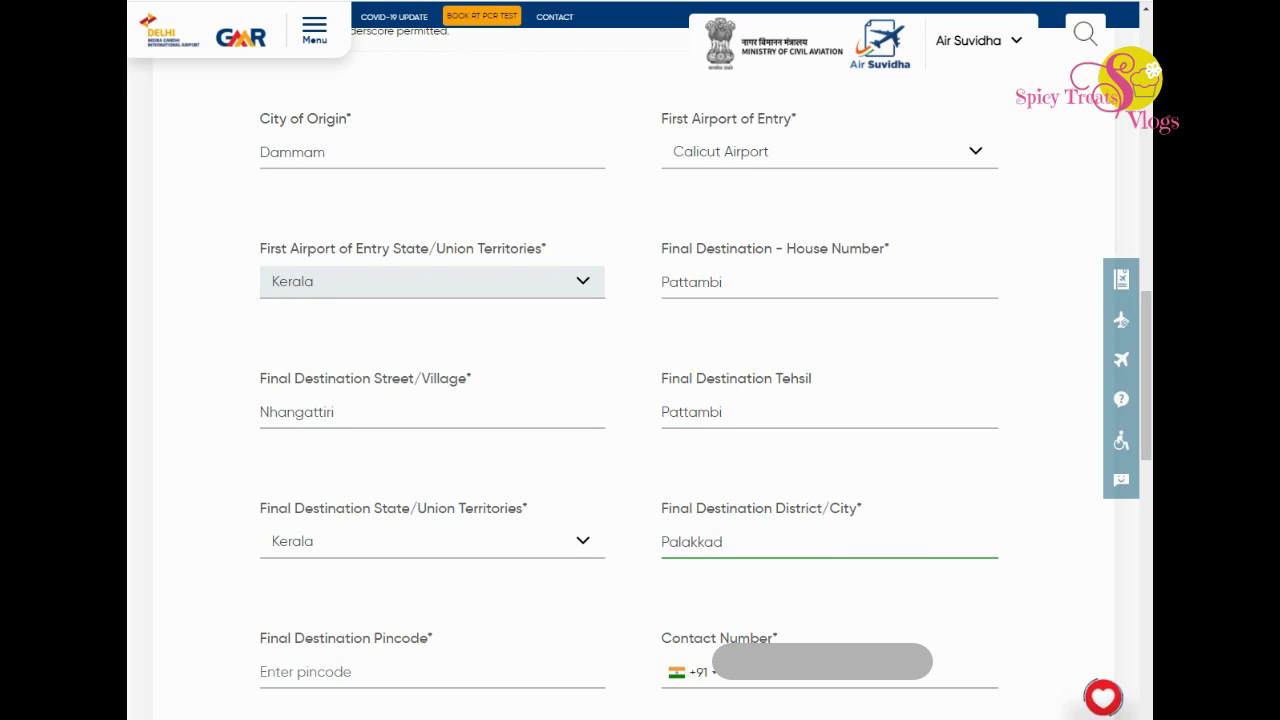
pyautogui.click(300, 672)
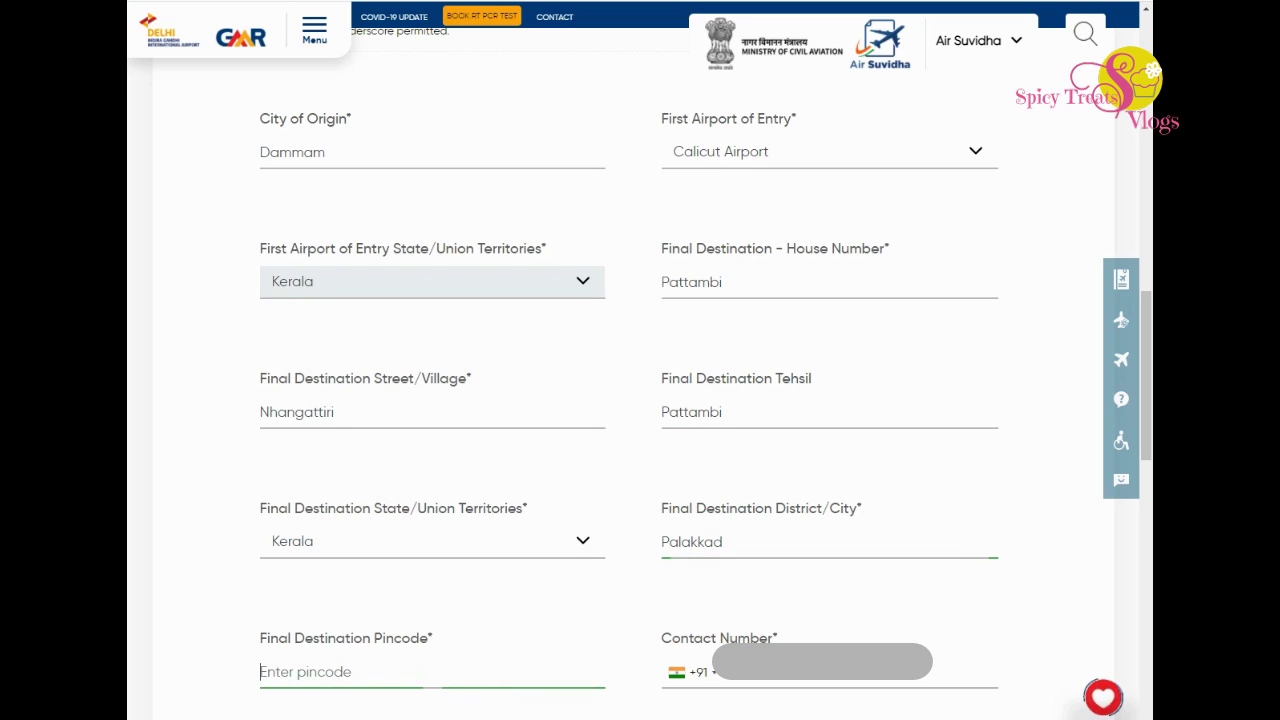
pyautogui.write('679303')
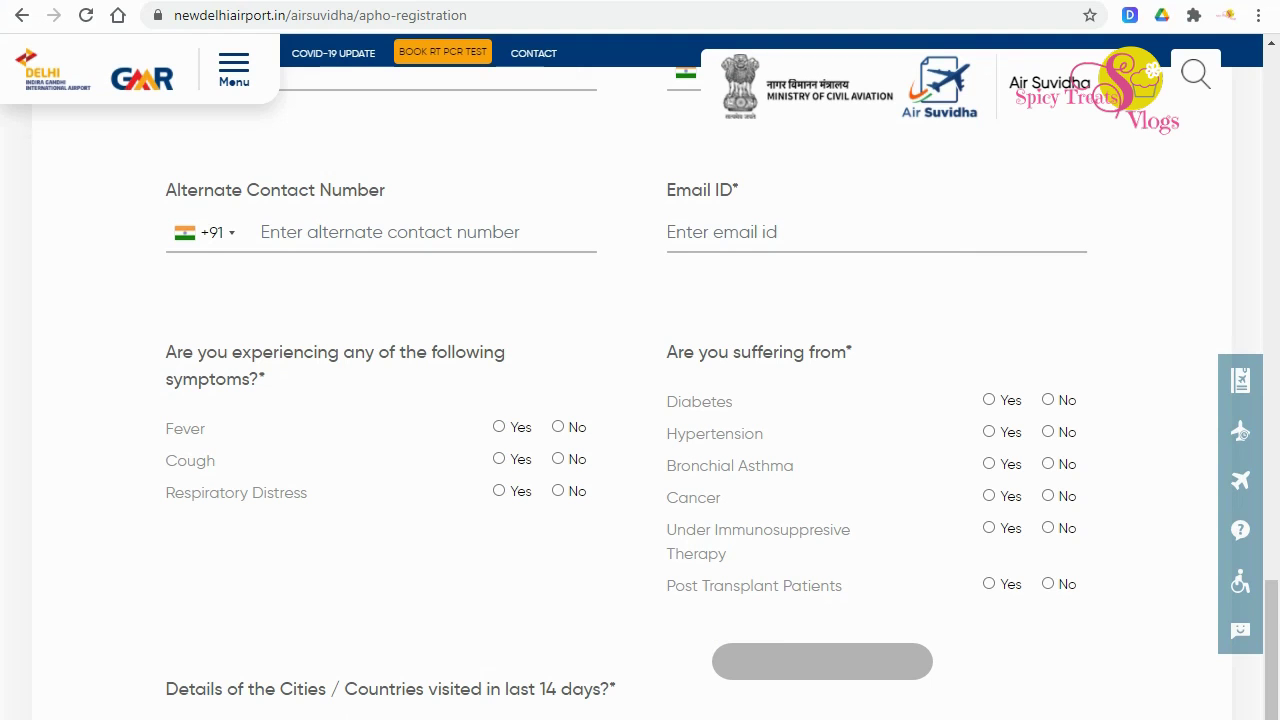
# Fill the Email ID with the saved e-mail address.
pyautogui.click(300, 232)
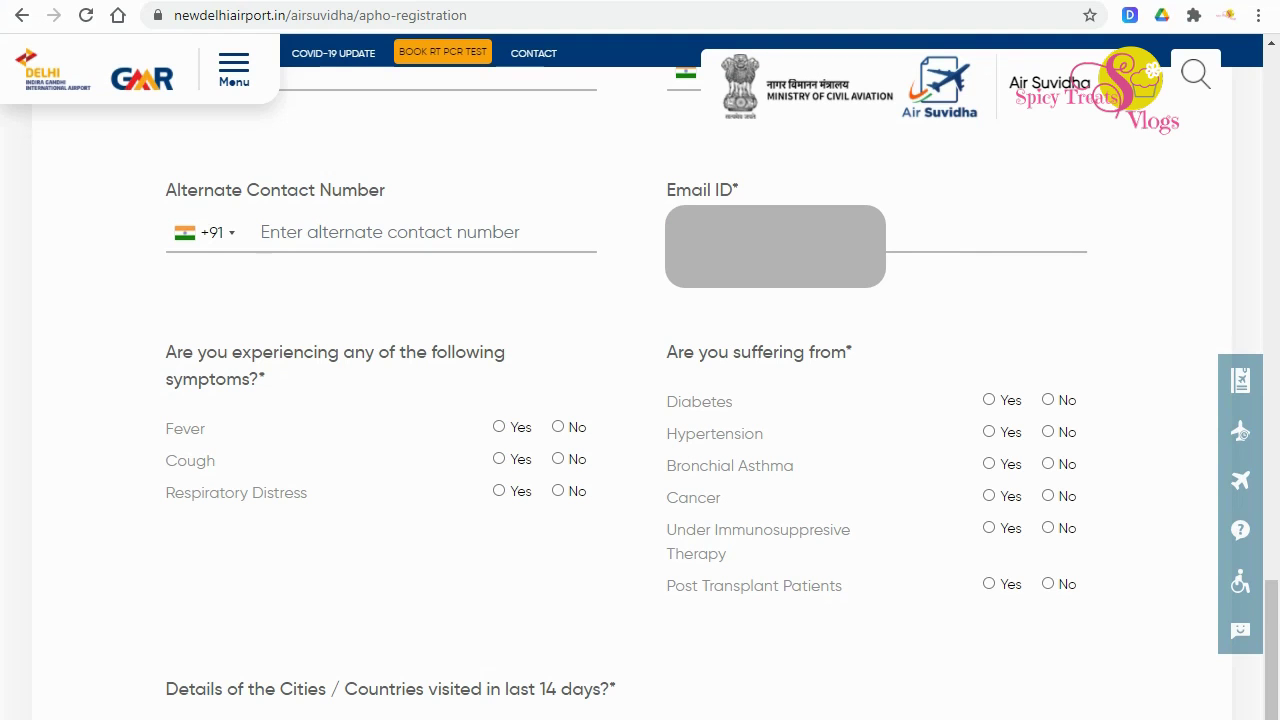
pyautogui.click(776, 234)
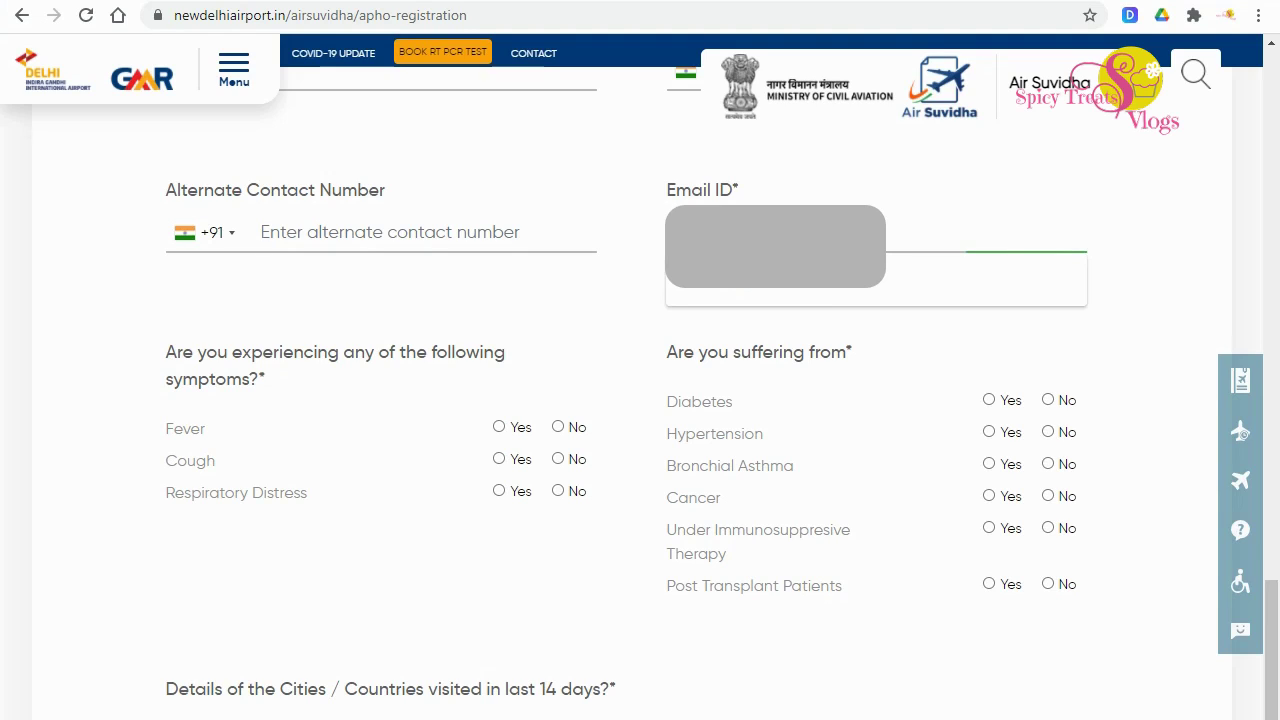
pyautogui.click(776, 279)
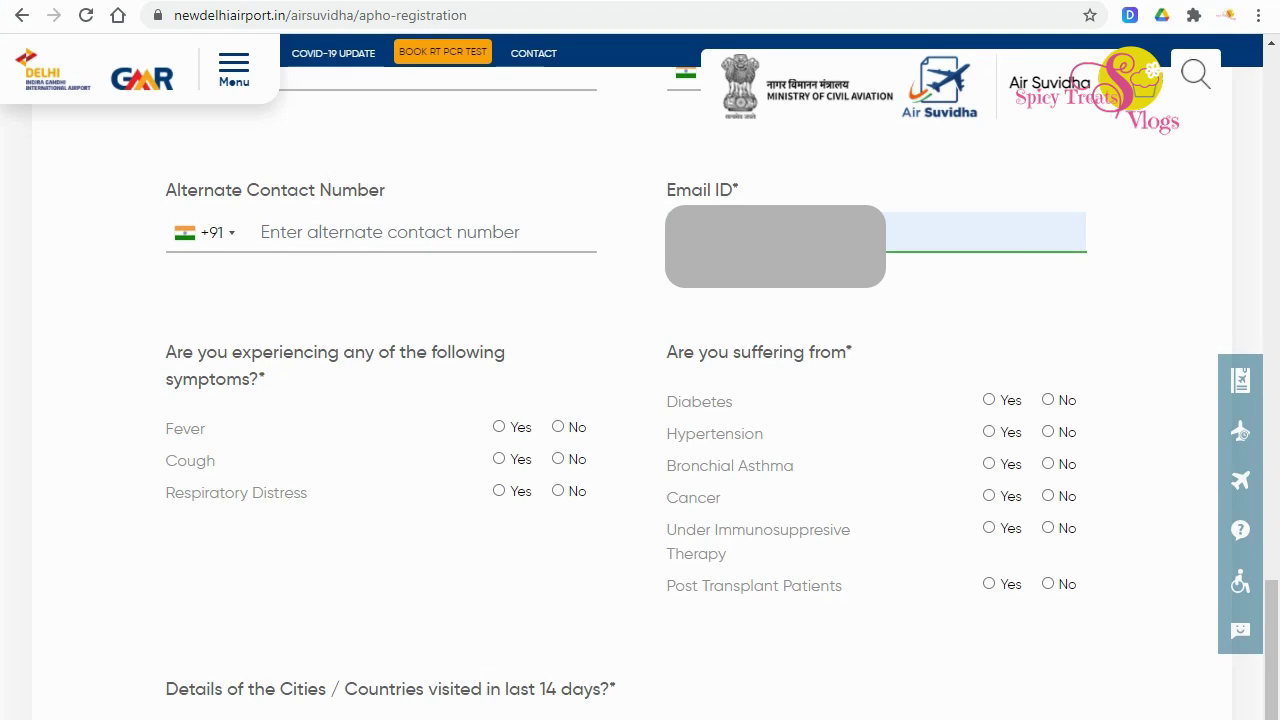
# Answer No for Fever, Cough and Respiratory Distress.
pyautogui.tripleClick(335, 353)
pyautogui.click(558, 427)
pyautogui.click(558, 459)
pyautogui.click(558, 491)
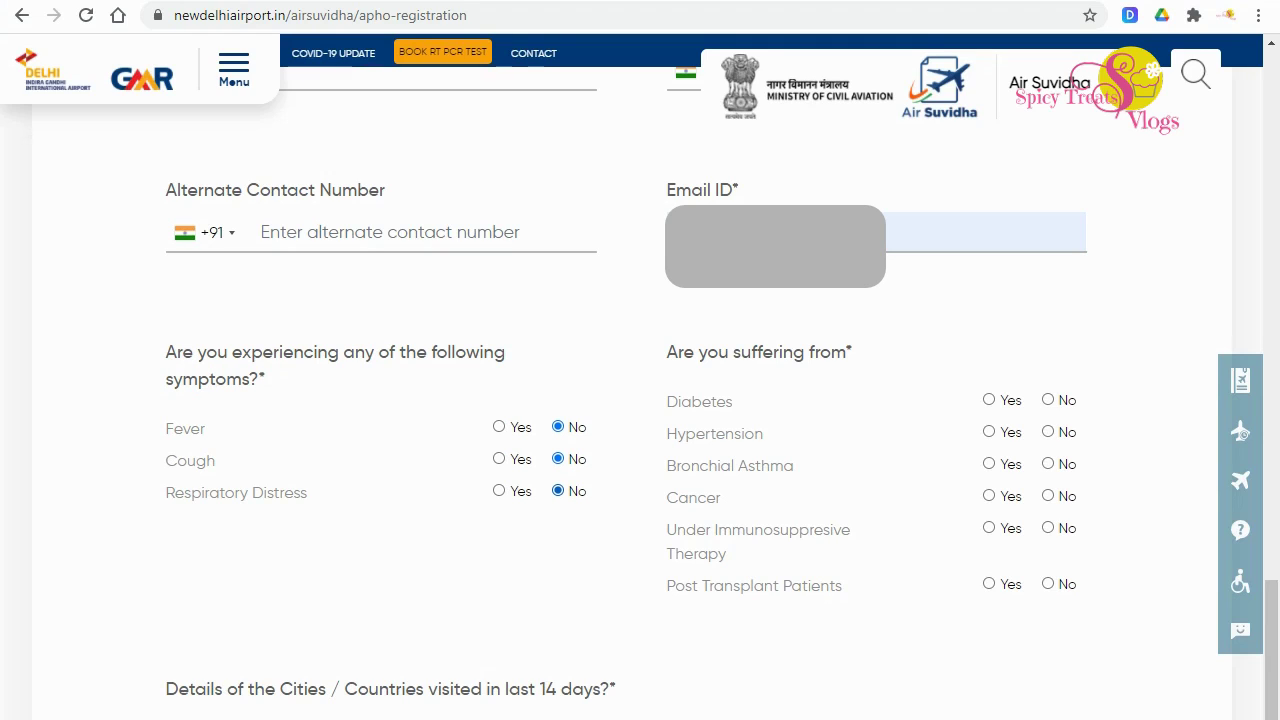
# Answer No for every medical condition, from Diabetes to Post Transplant Patients.
pyautogui.moveTo(667, 352); pyautogui.dragTo(852, 352)
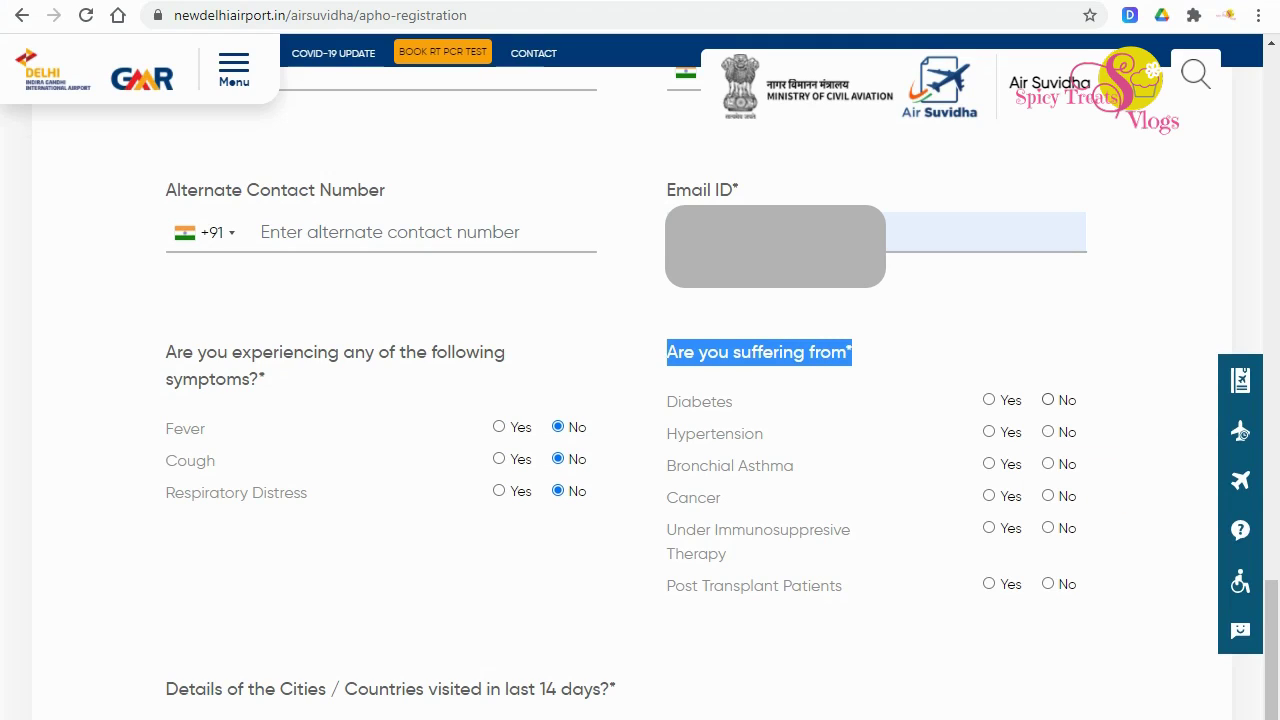
pyautogui.click(1047, 399)
pyautogui.click(1047, 431)
pyautogui.click(1047, 463)
pyautogui.click(1047, 495)
pyautogui.click(1047, 527)
pyautogui.click(1047, 583)
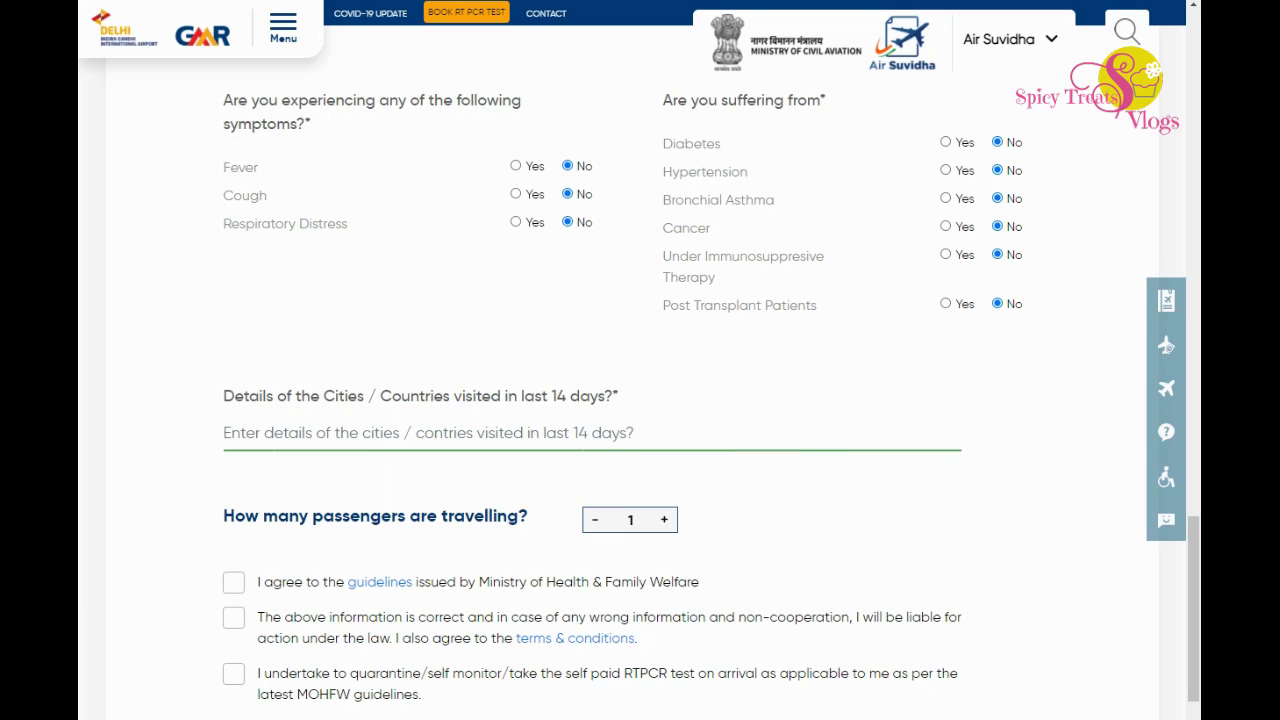
# Enter Saudi Arabia as the cities and countries visited in the last 14 days.
pyautogui.moveTo(223, 396); pyautogui.dragTo(618, 396)
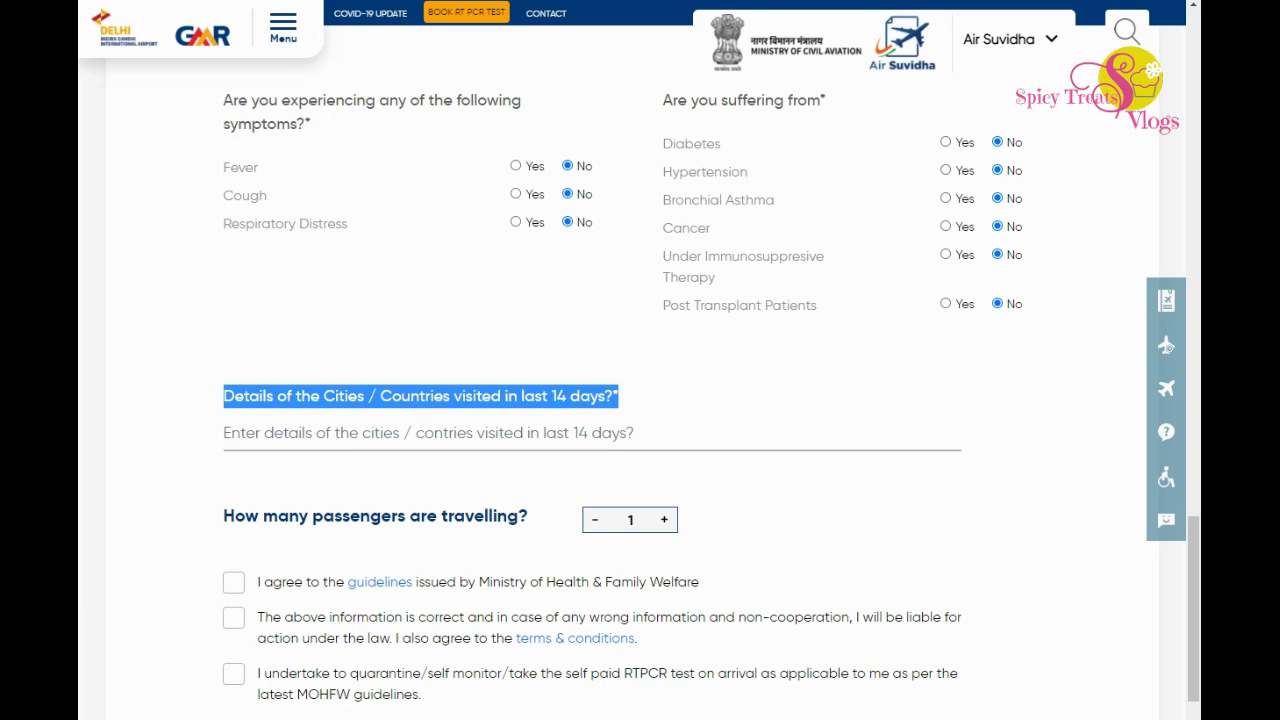
pyautogui.click(430, 433)
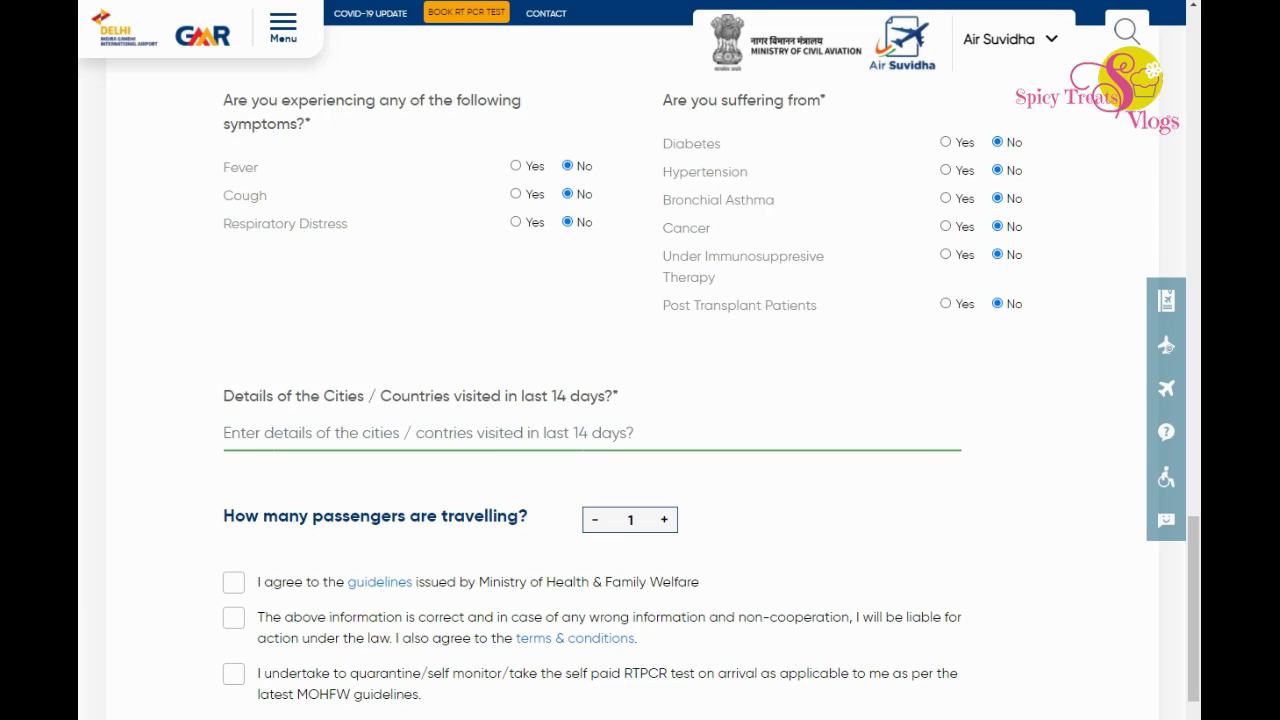
pyautogui.write('Saudi Arabia')
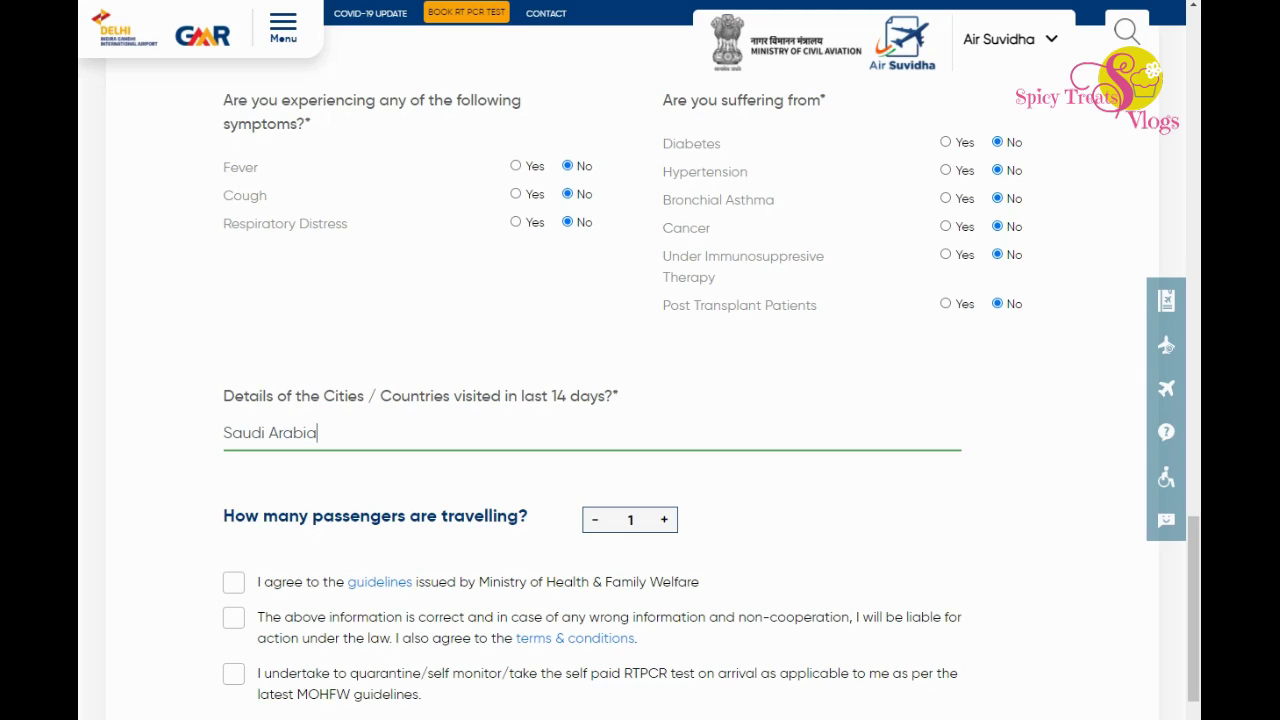
pyautogui.press('Tab')
pyautogui.press('Tab')
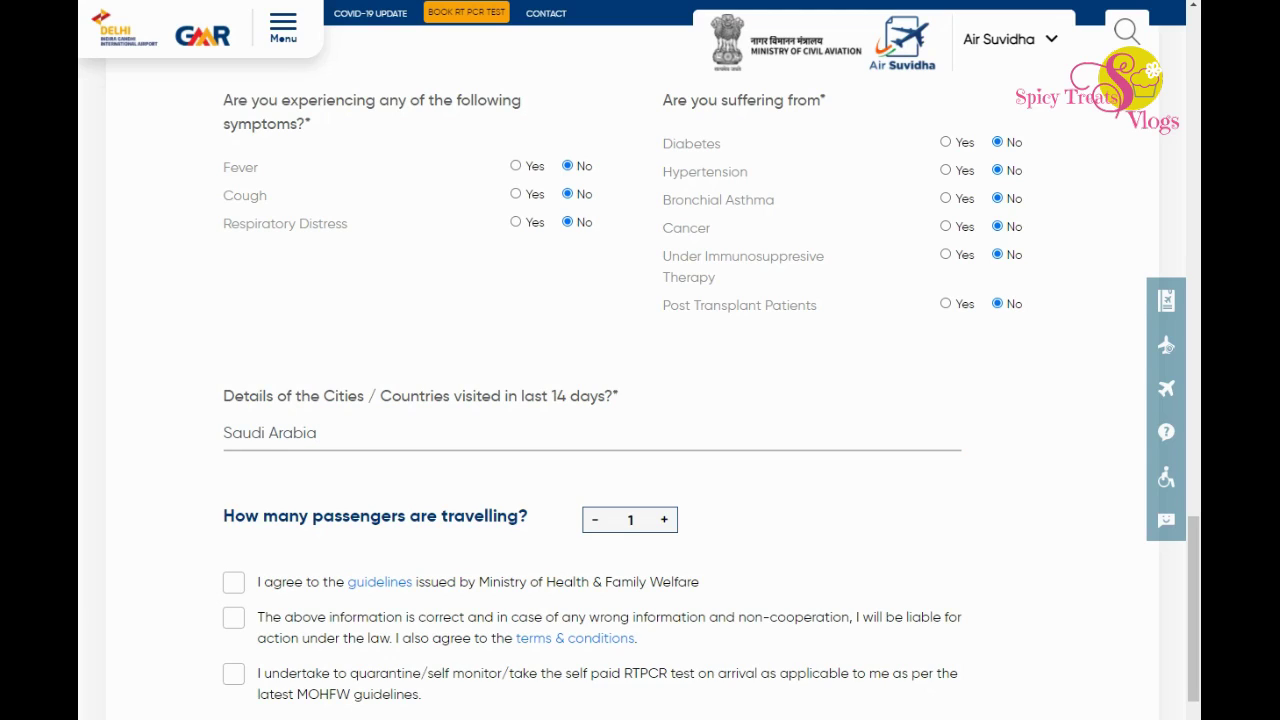
# Try the passenger count stepper and leave the number of passengers at 1.
pyautogui.press('Return')
pyautogui.press('Return')
pyautogui.press('Return')
pyautogui.press('Return')
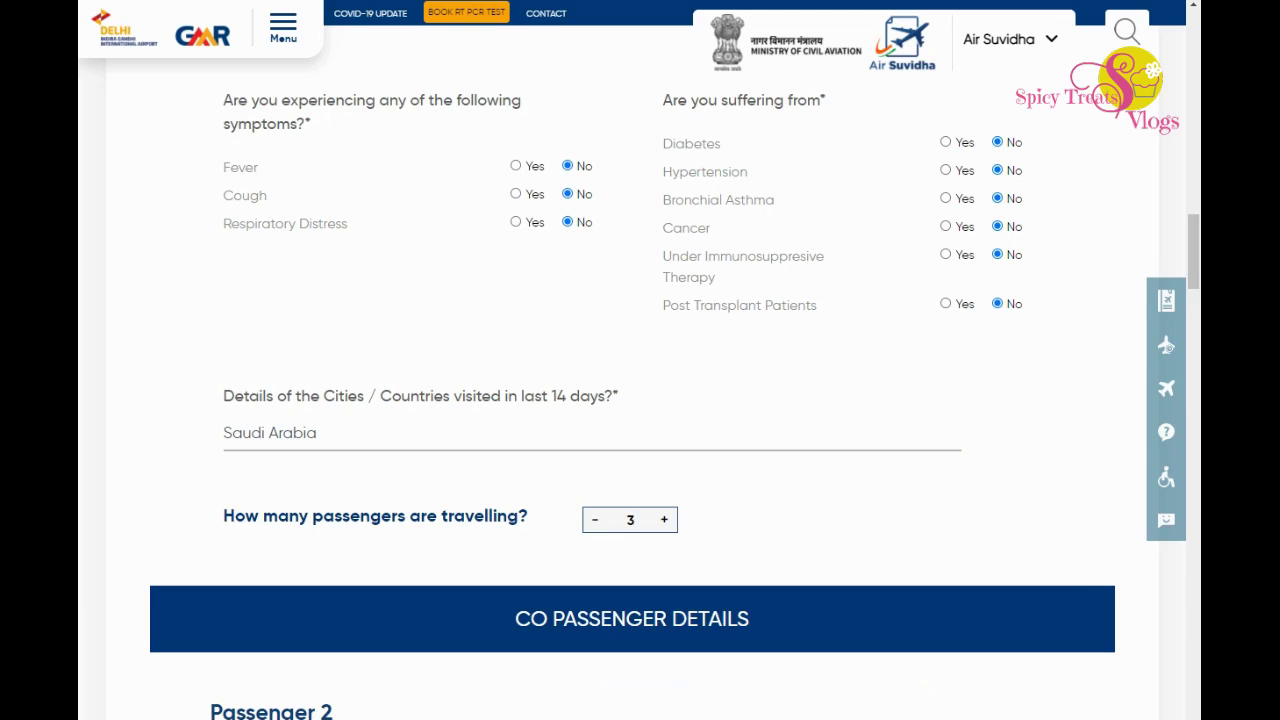
pyautogui.scroll(-5, 640, 400)
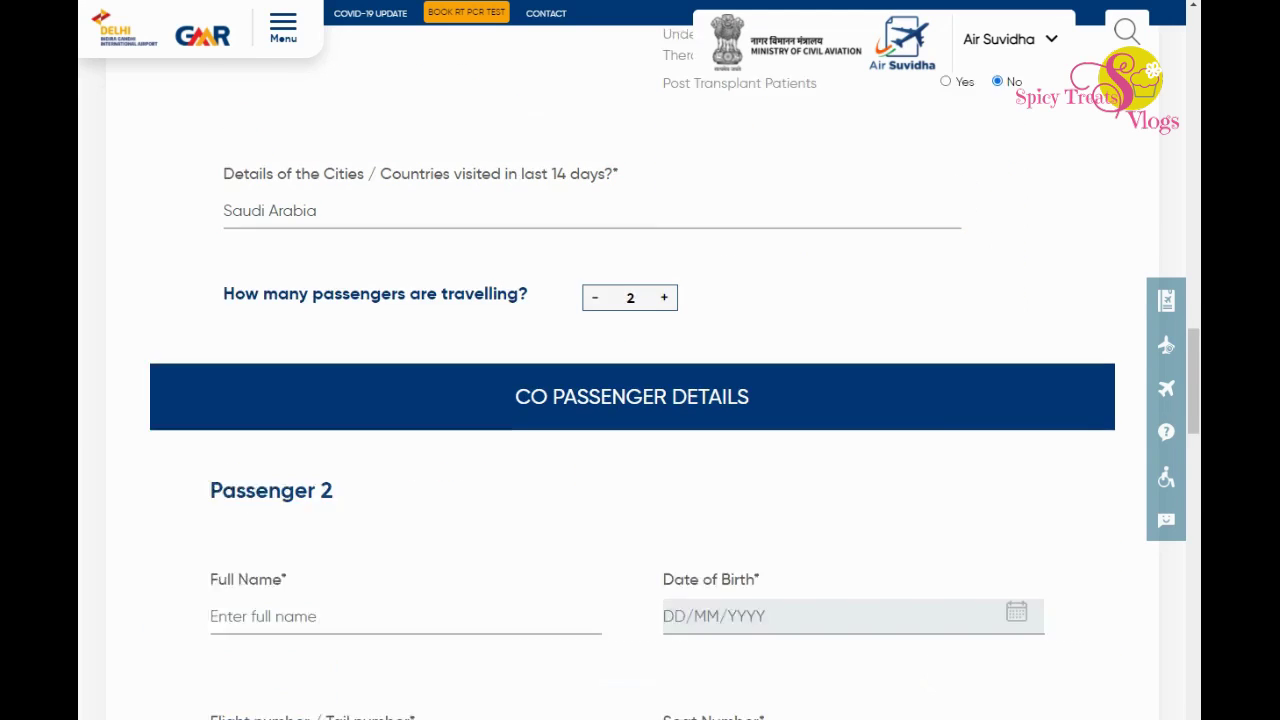
pyautogui.scroll(-5, 640, 400)
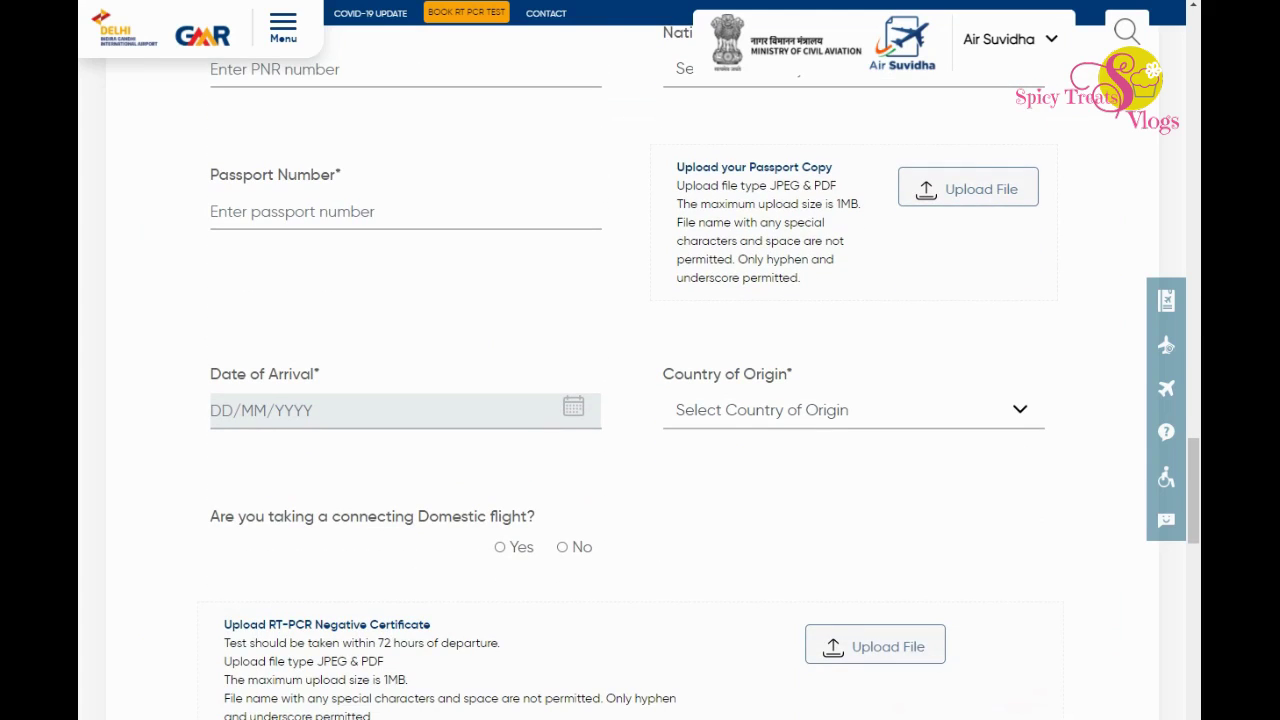
pyautogui.moveTo(224, 624); pyautogui.dragTo(430, 624)
pyautogui.scroll(-8, 640, 400)
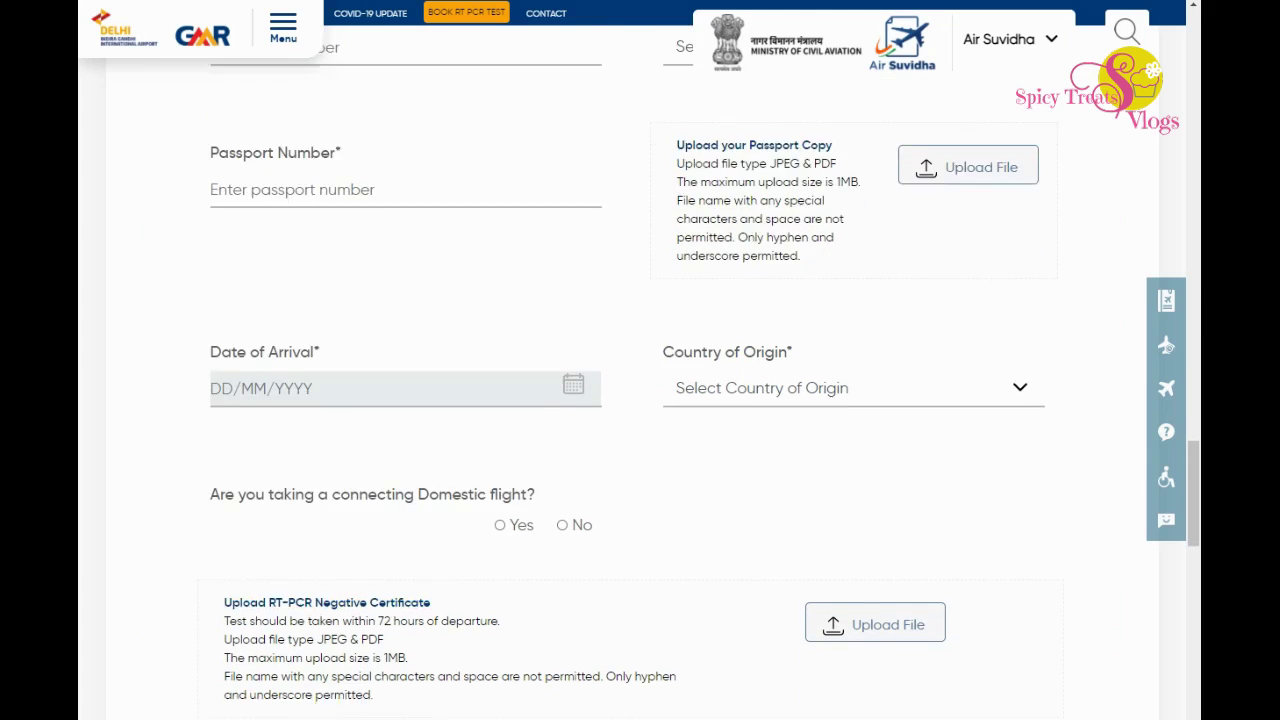
pyautogui.scroll(-2, 640, 400)
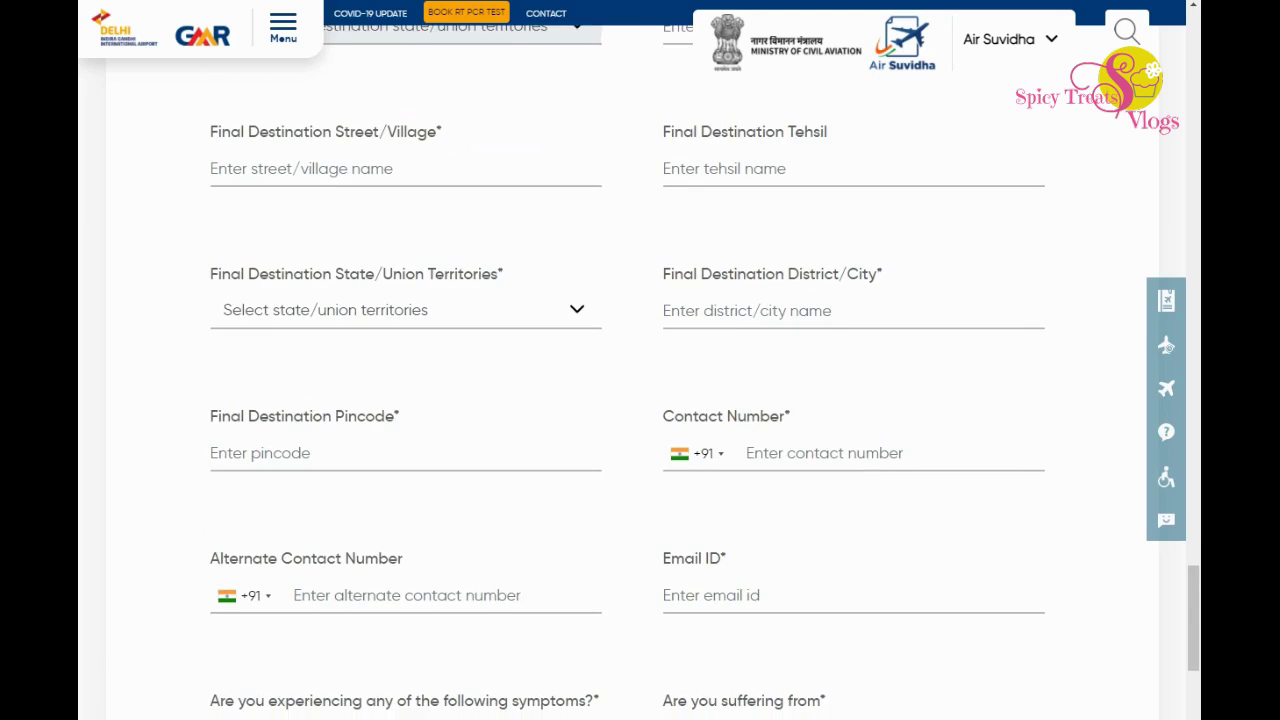
pyautogui.scroll(10, 640, 400)
pyautogui.scroll(5, 640, 400)
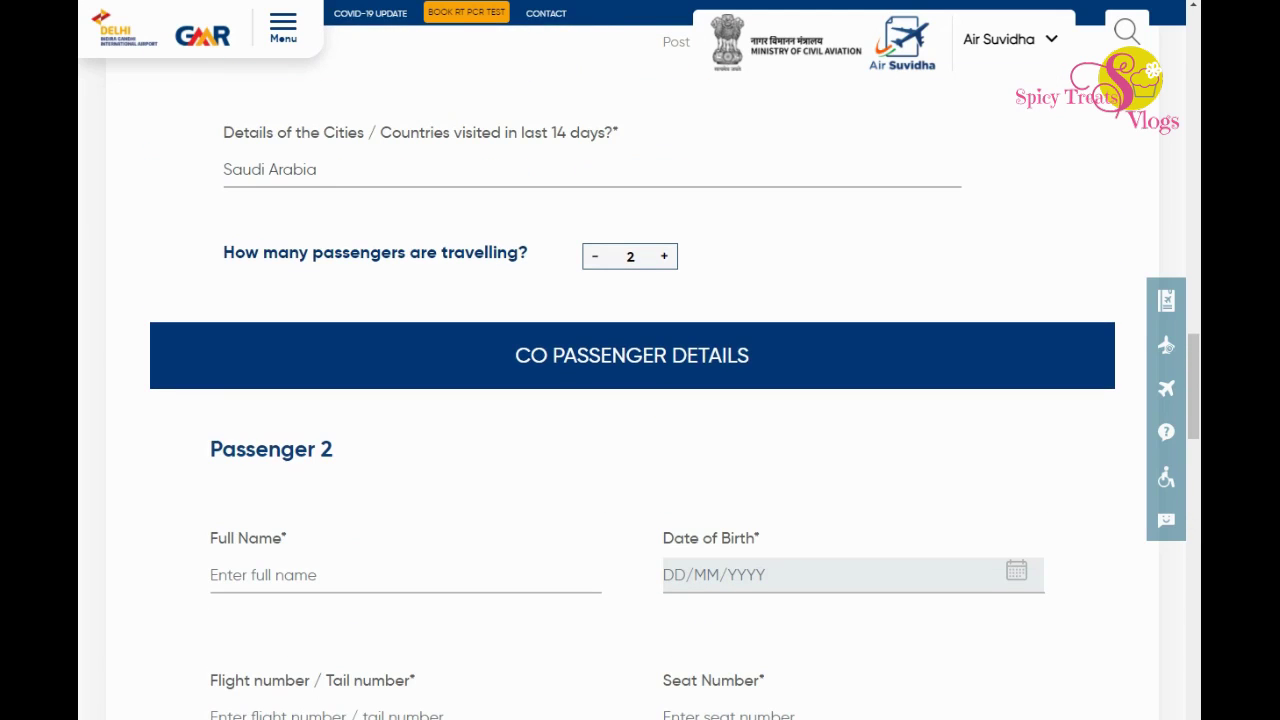
pyautogui.click(663, 256)
pyautogui.click(595, 256)
pyautogui.click(595, 256)
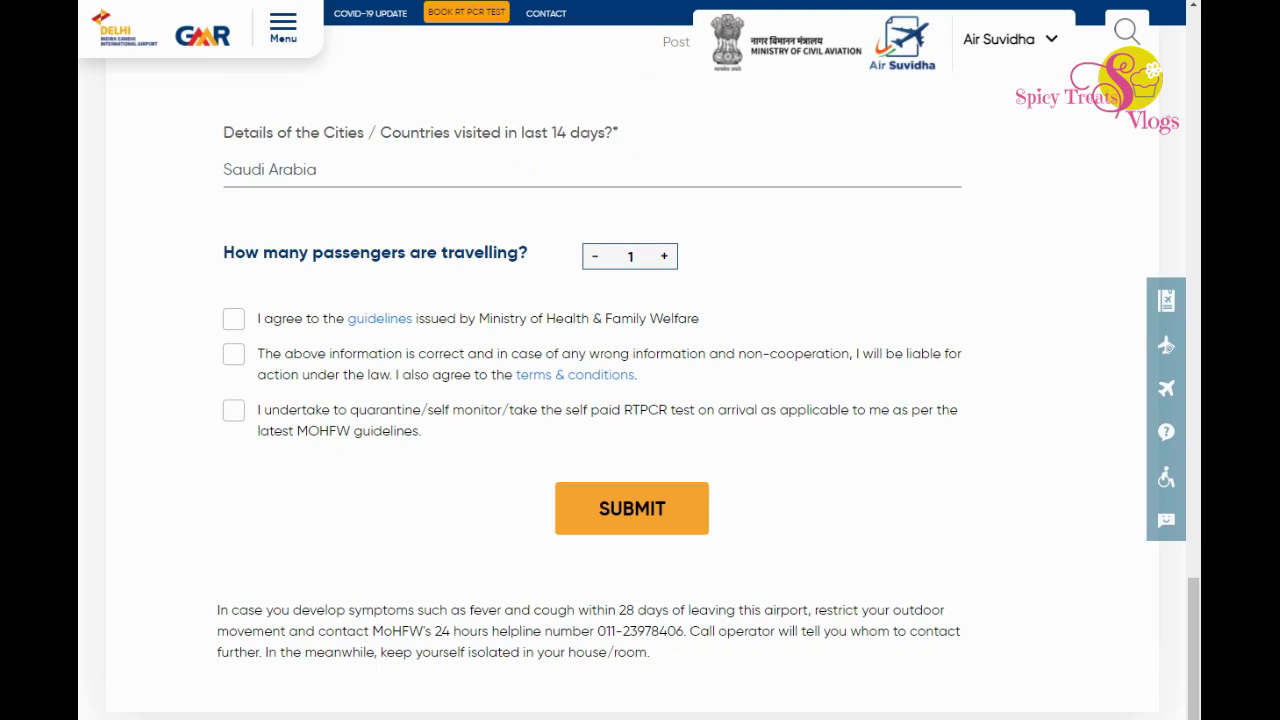
# Tick the guidelines, information-correct and quarantine/RTPCR testing declarations.
pyautogui.click(233, 318)
pyautogui.click(233, 354)
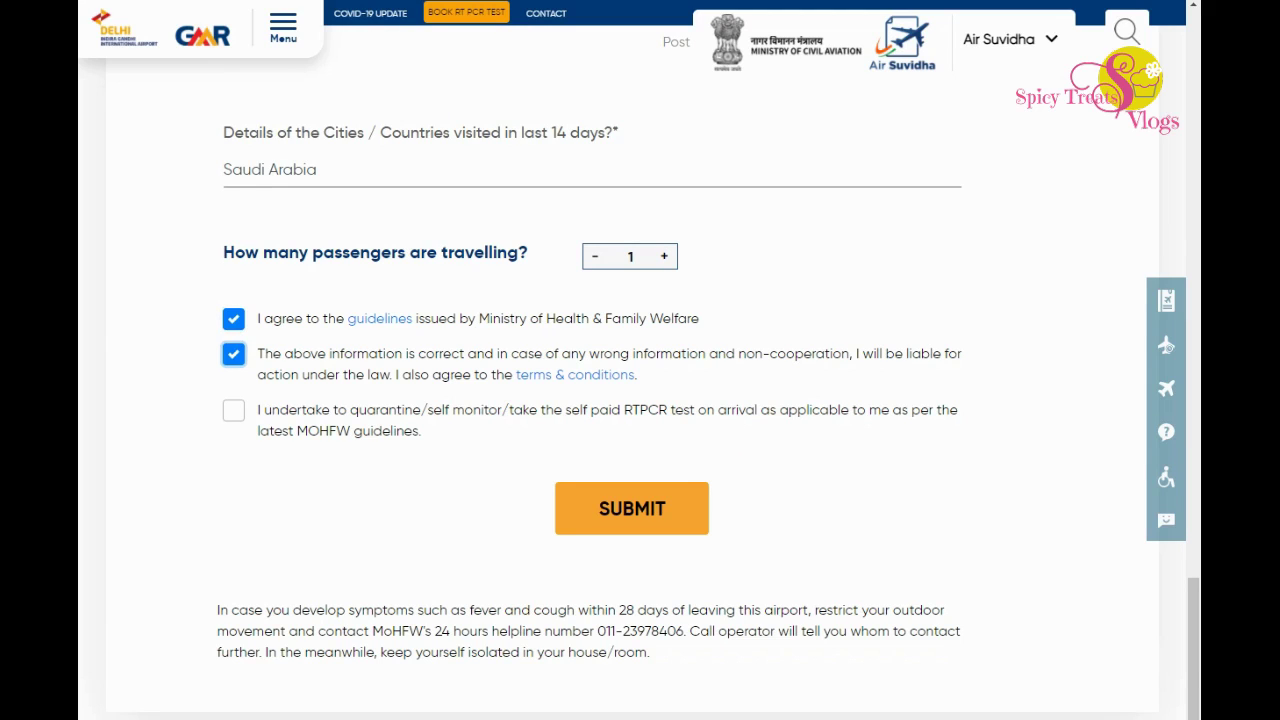
pyautogui.click(233, 410)
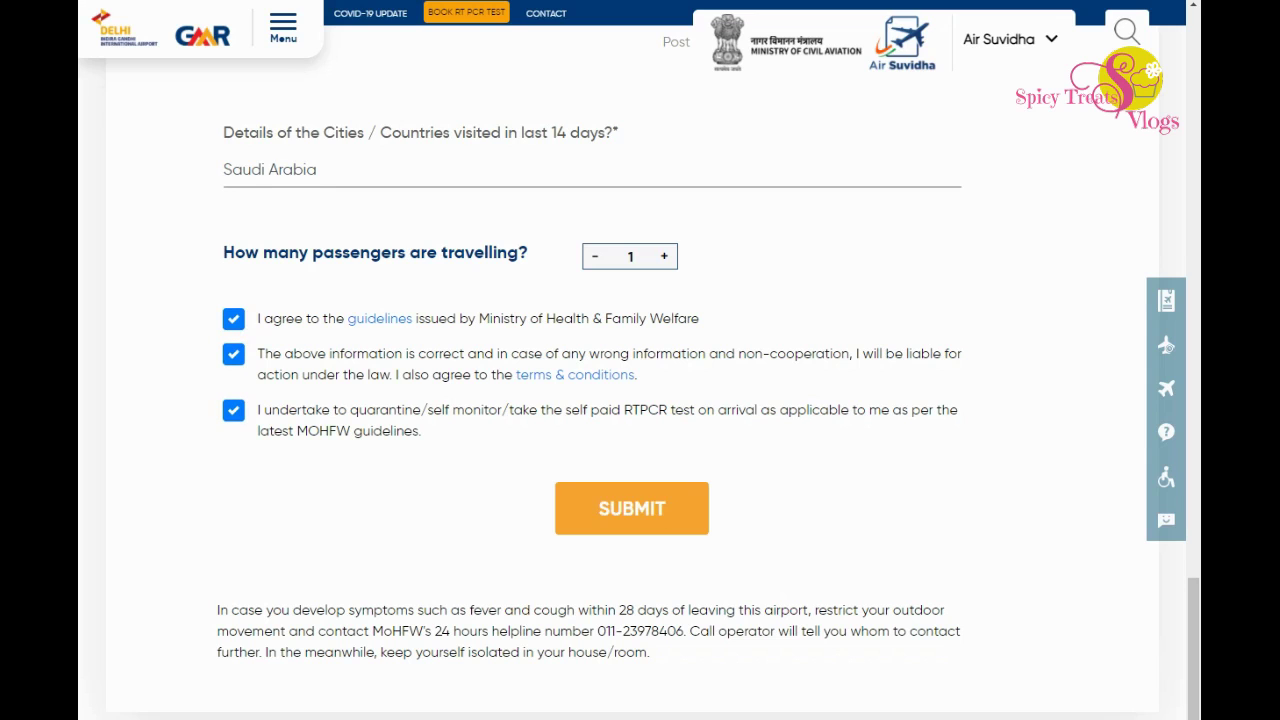